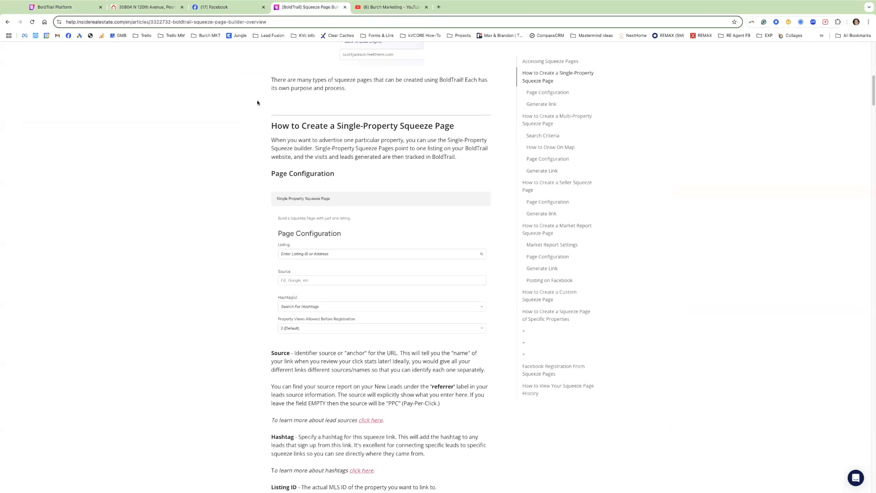
Leave the single-property squeeze page help article and switch to the BoldTrail Platform dashboard tab.
click(216, 23)
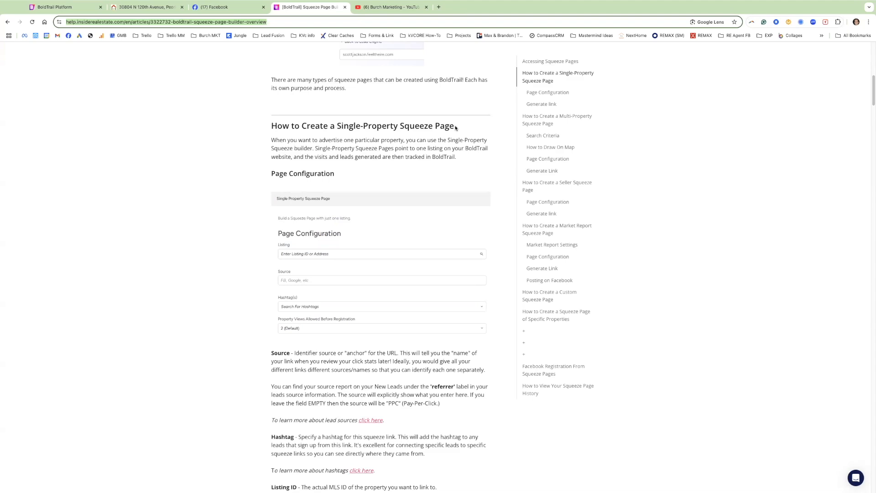
click(62, 7)
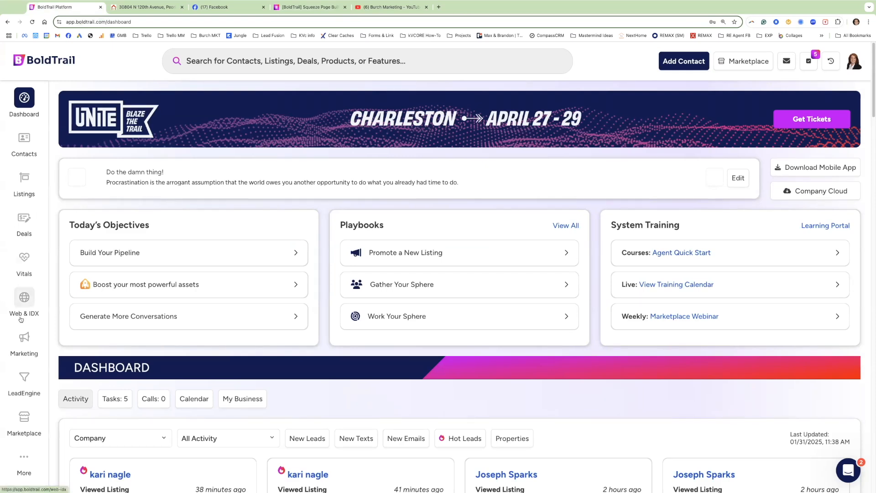
Go to Lead Engine and open My Web & IDX Website Settings.
click(25, 380)
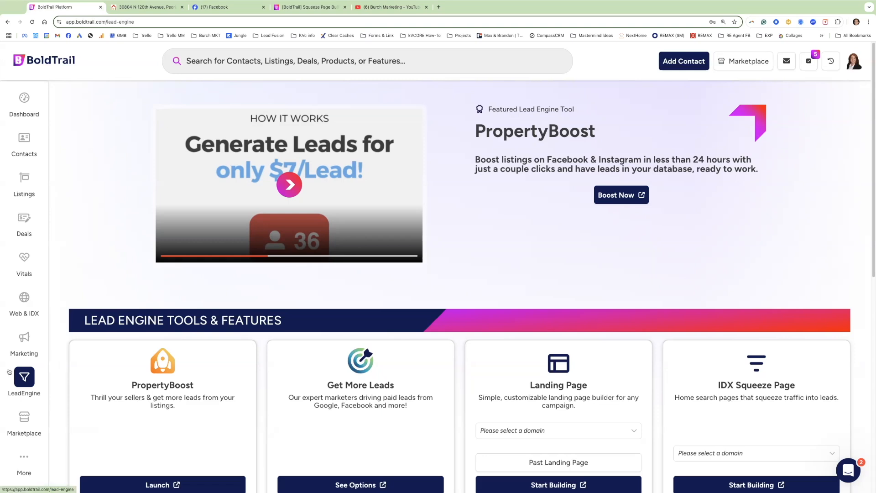
click(28, 299)
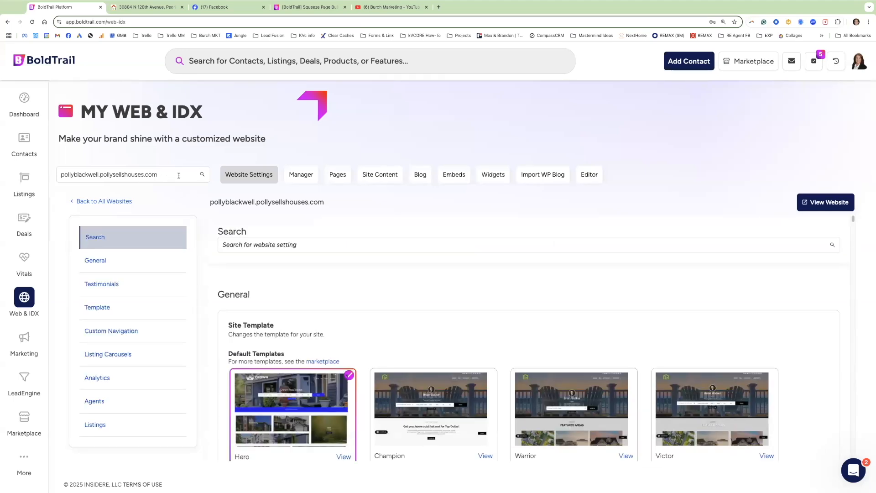
Keep the agent's current website selected and scroll down to its registration settings.
click(136, 175)
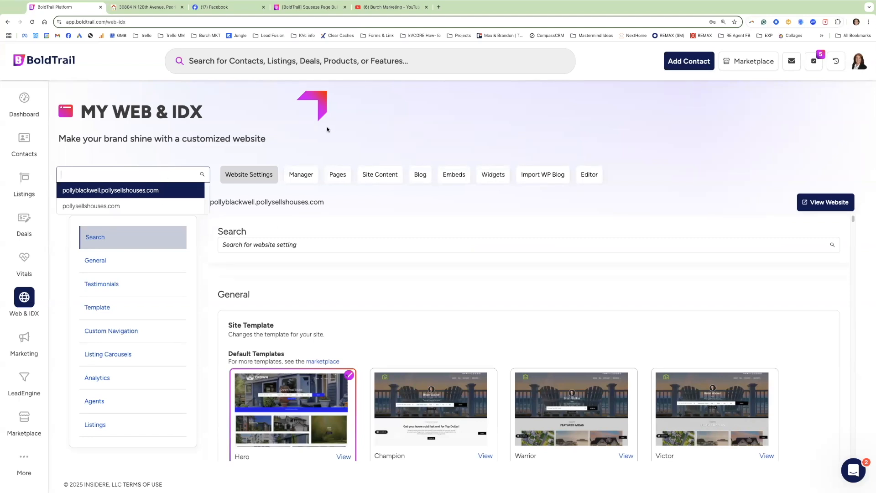
click(257, 178)
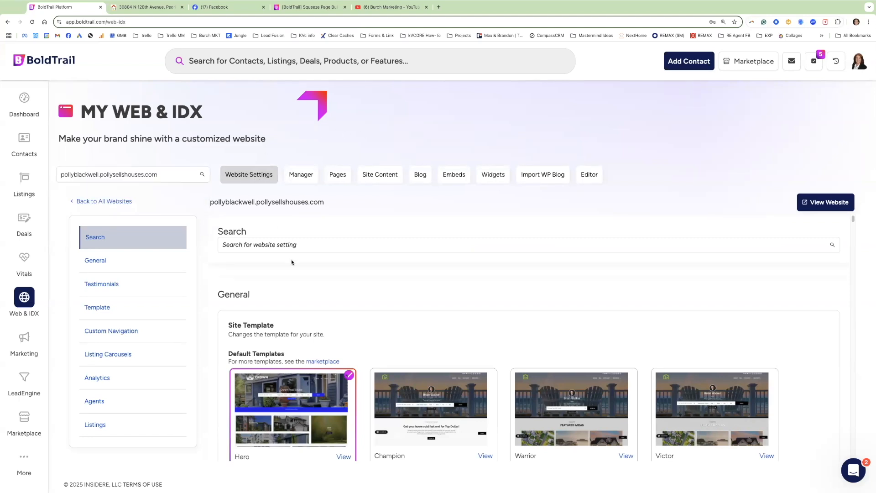
scroll(312, 307, down, 1)
scroll(312, 307, down, 10)
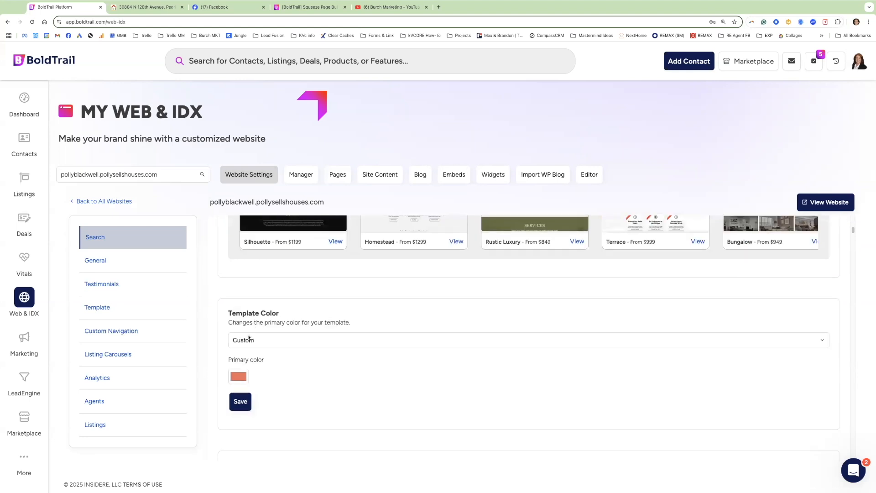
scroll(228, 294, down, 8)
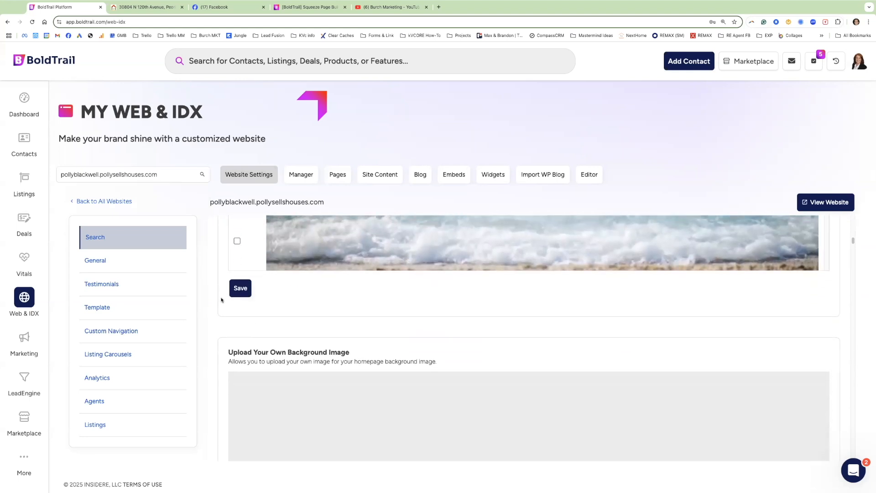
scroll(220, 300, down, 10)
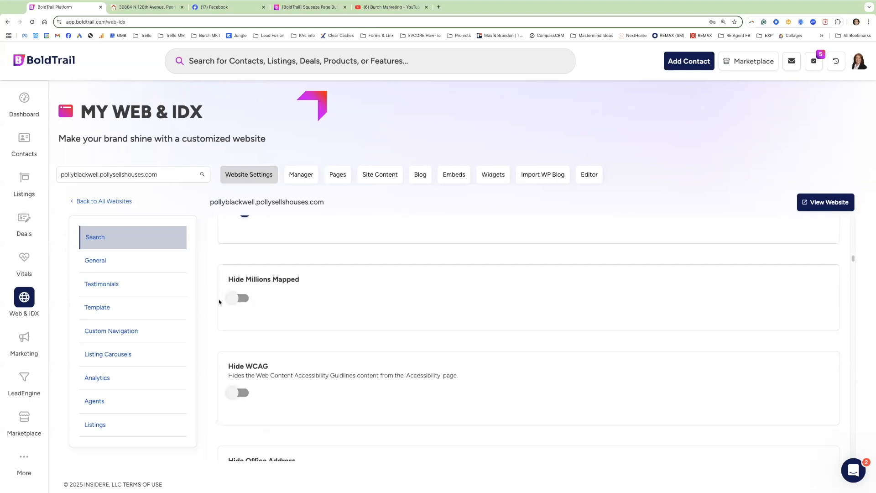
scroll(218, 303, down, 10)
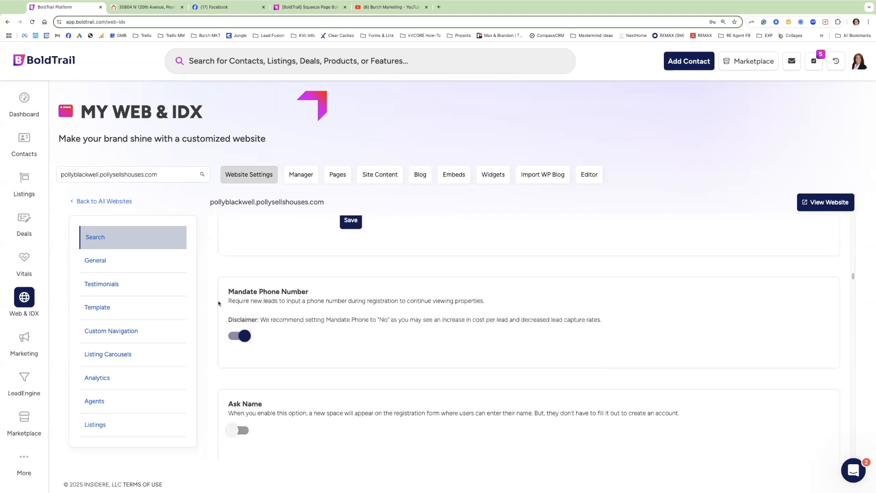
scroll(218, 302, down, 1)
drag(313, 293, 228, 293)
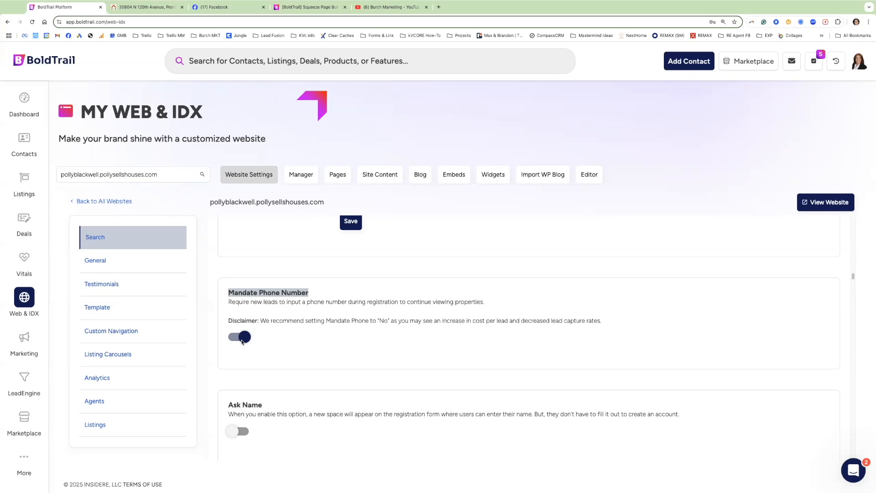
scroll(267, 371, down, 2)
Switch on Ask Name, leaving Mandate Phone Number enabled.
drag(267, 354, 234, 354)
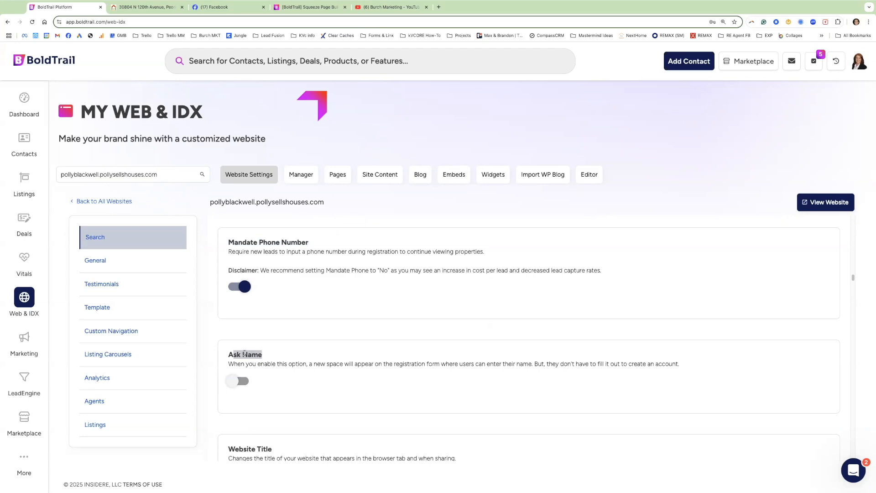
click(279, 358)
click(241, 380)
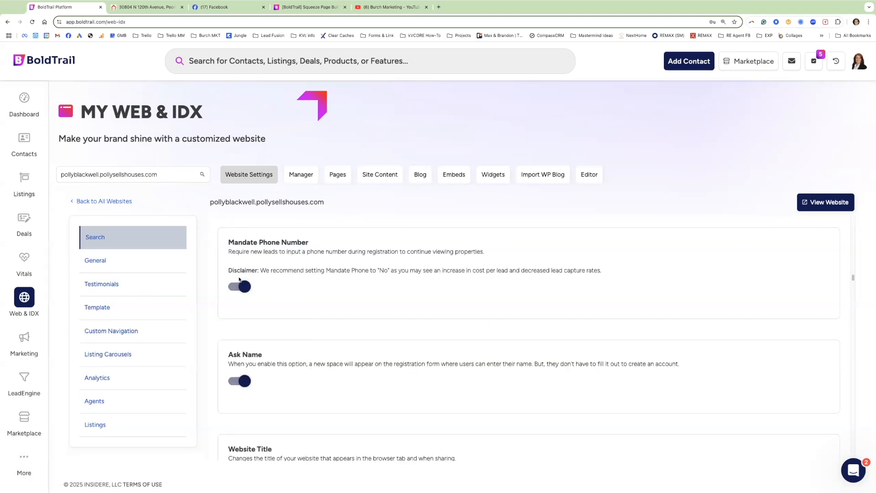
drag(321, 243, 242, 243)
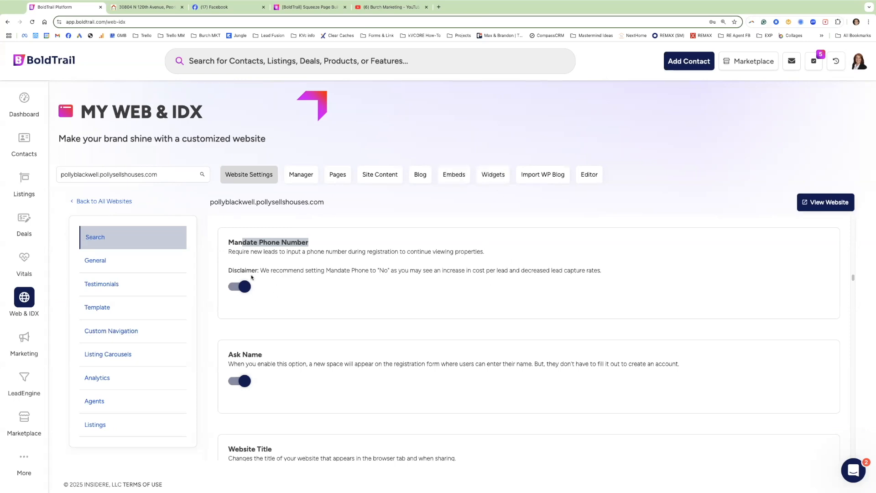
drag(327, 243, 245, 243)
drag(271, 355, 244, 356)
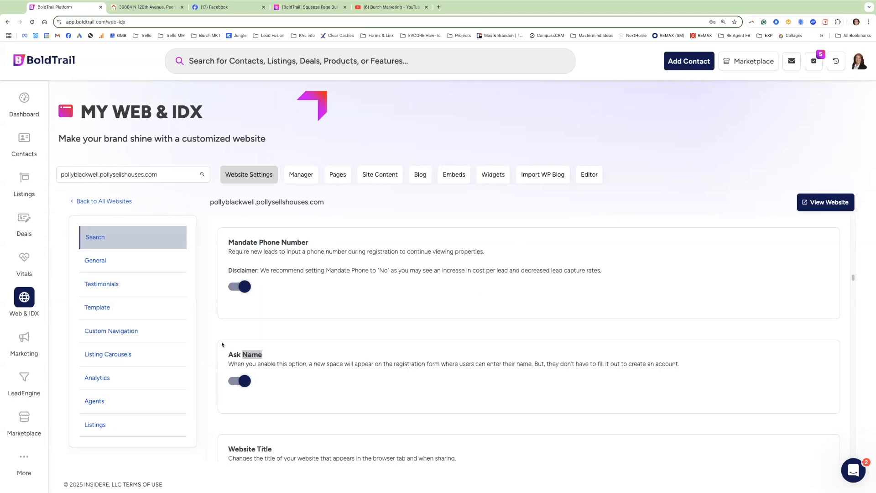
Back on Lead Engine, choose the agent's main domain for IDX Squeeze Page and start building.
click(27, 378)
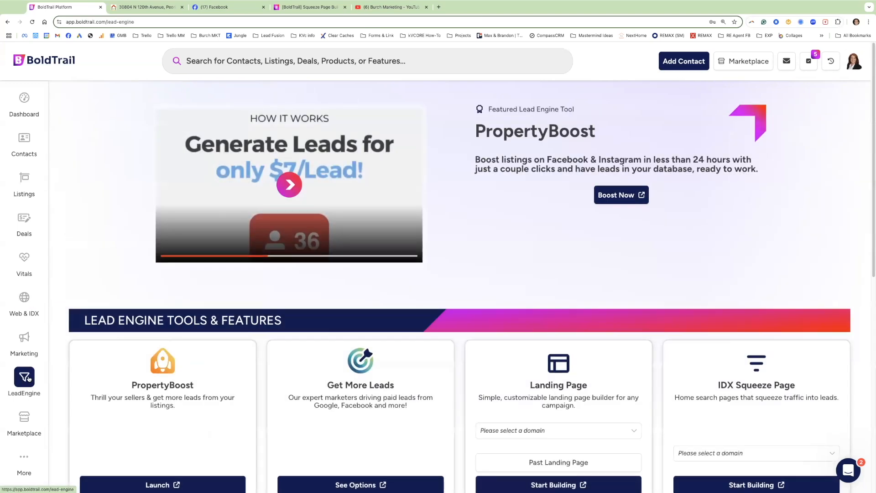
scroll(682, 269, down, 3)
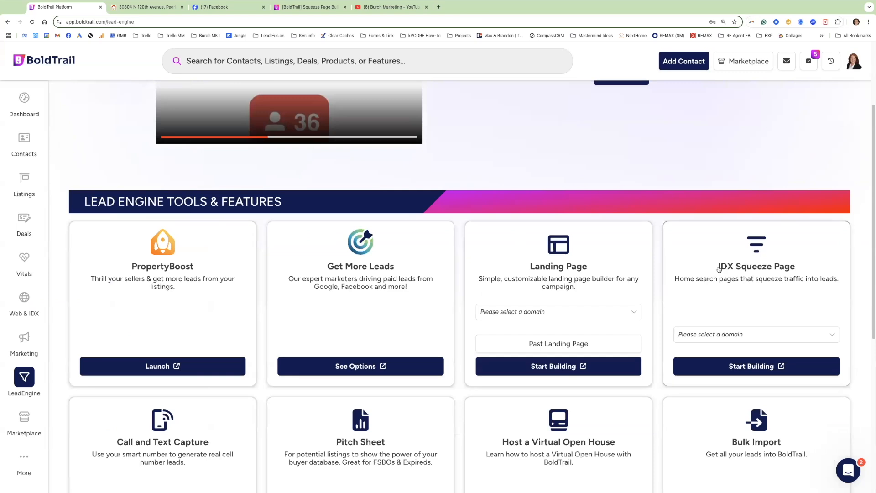
drag(716, 266, 802, 271)
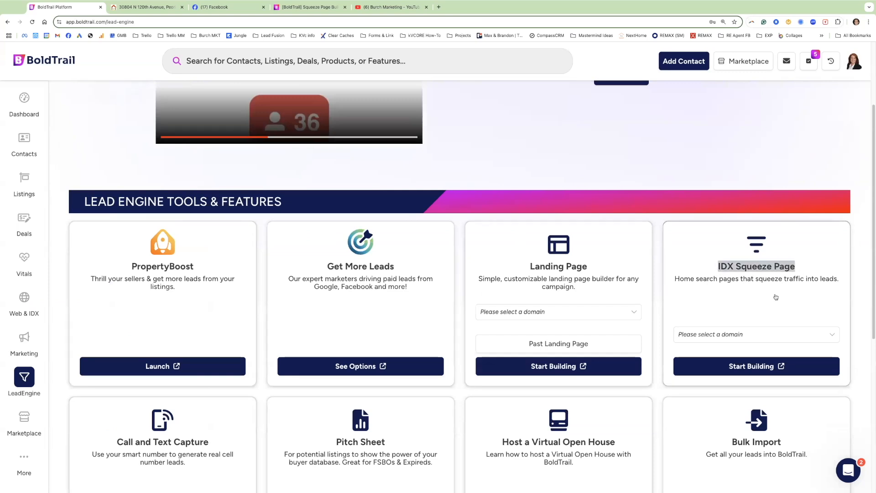
click(731, 334)
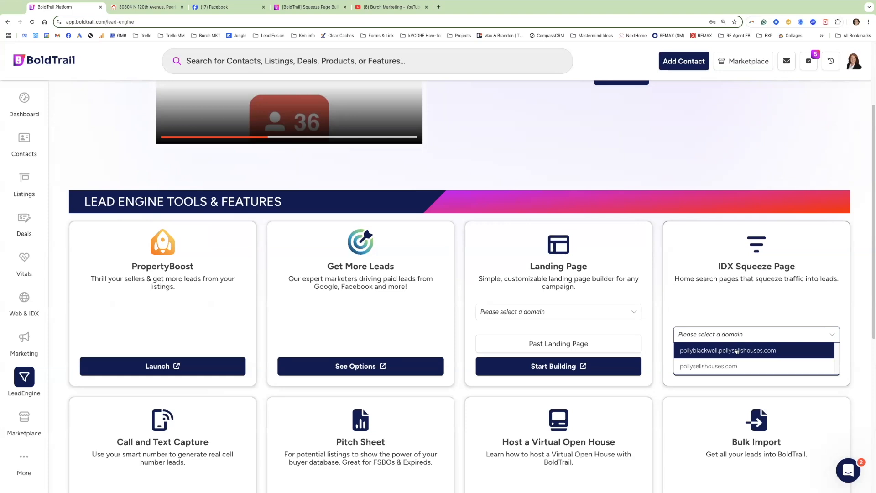
click(736, 350)
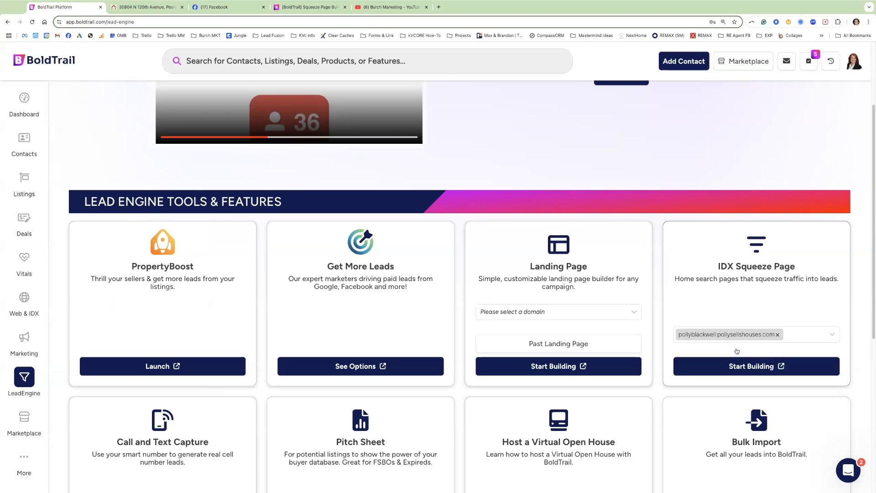
click(741, 365)
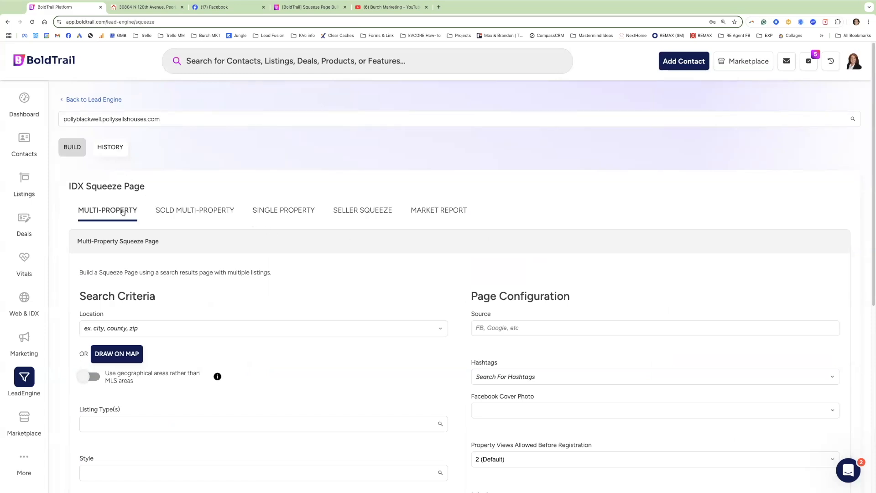
Switch to the Single Property tab and locate the listing's MLS number on its property page.
click(287, 213)
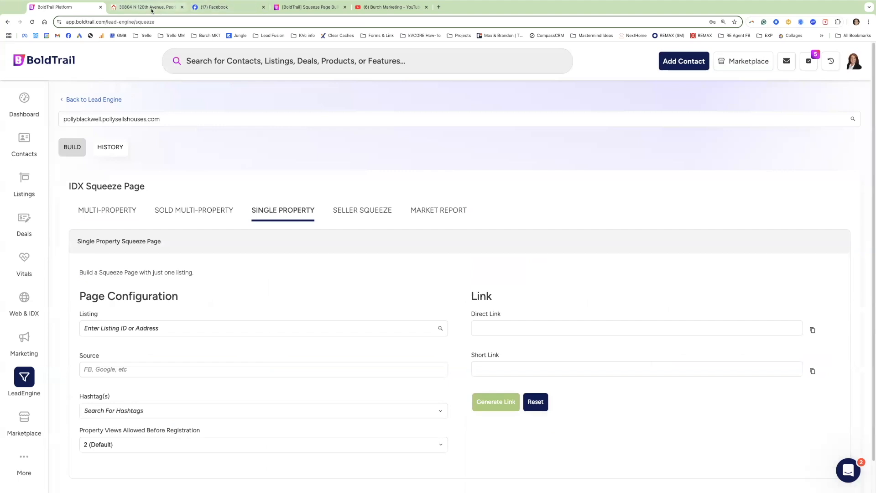
click(152, 8)
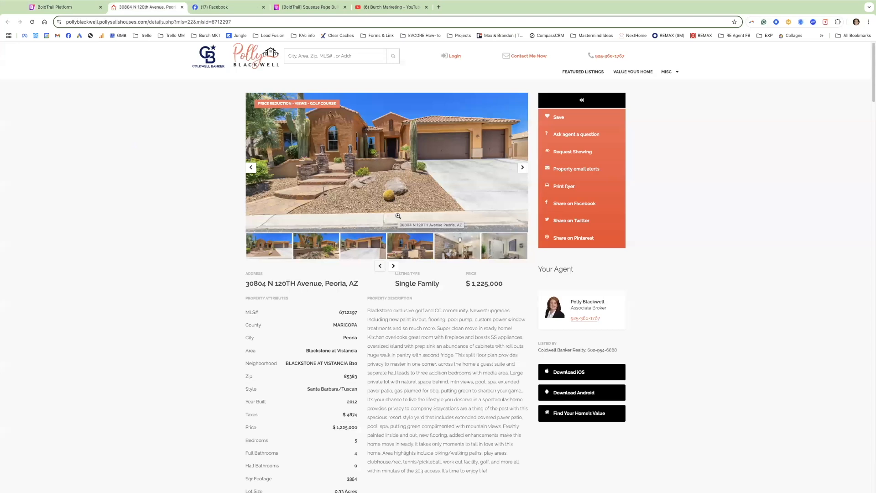
drag(340, 312, 353, 312)
click(354, 312)
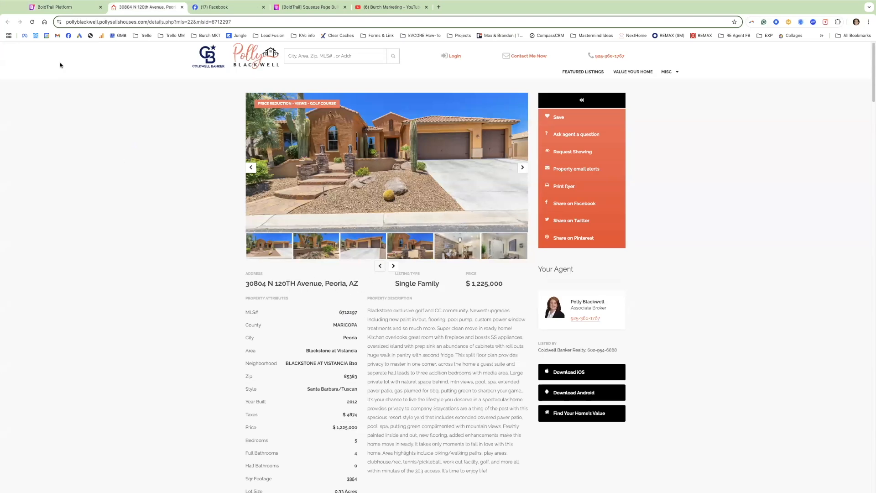
click(79, 7)
click(101, 328)
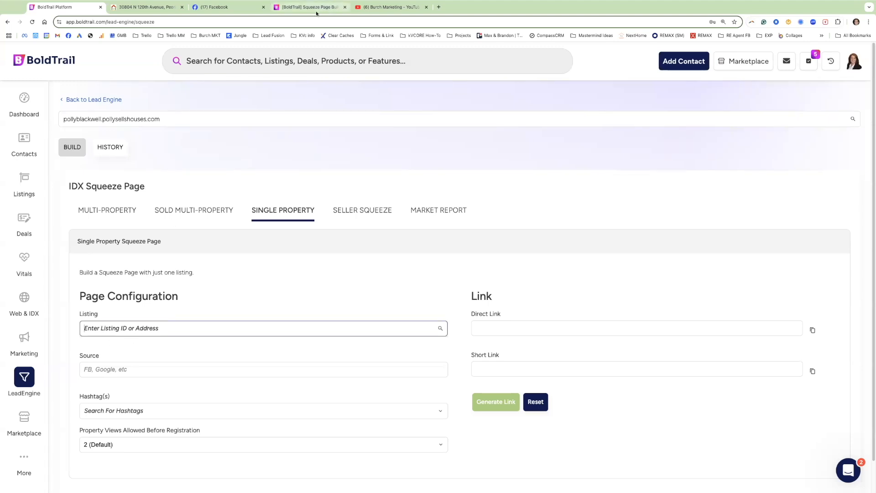
Copy MLS number 6712297 from the listing page and paste it into the Listing field.
click(141, 10)
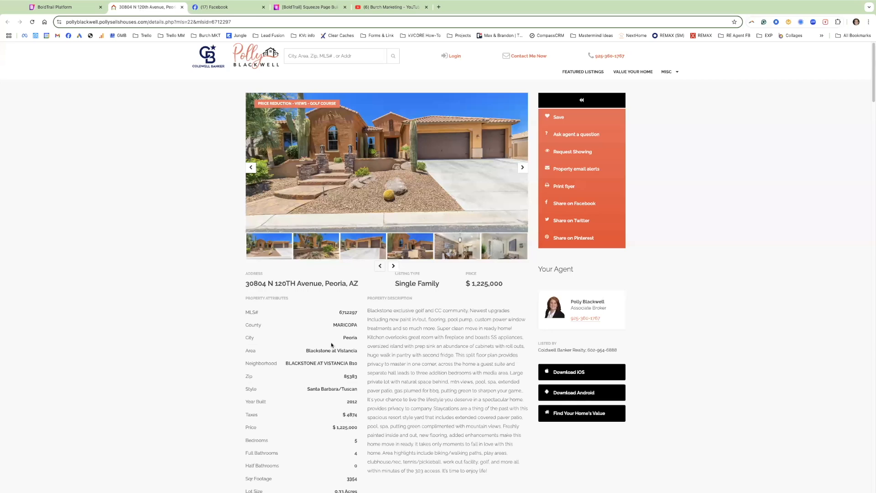
double_click(348, 313)
key(ctrl+c)
click(76, 8)
click(128, 328)
key(ctrl+v)
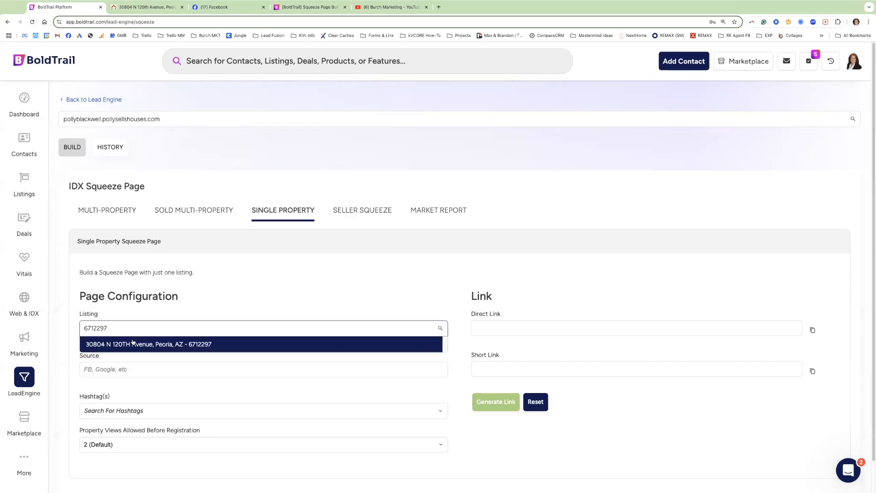
Select the Peoria listing 6712297 and enter FB as the lead source.
click(103, 346)
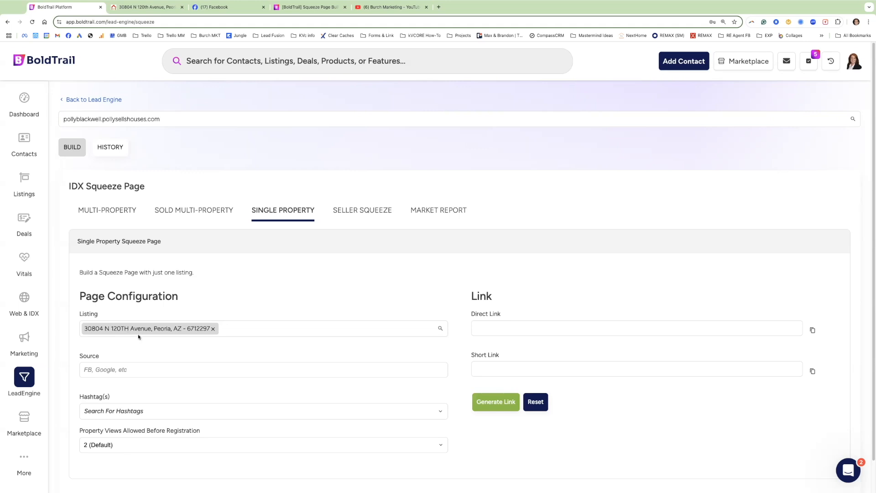
click(94, 368)
drag(100, 358, 77, 358)
click(99, 370)
text(FB)
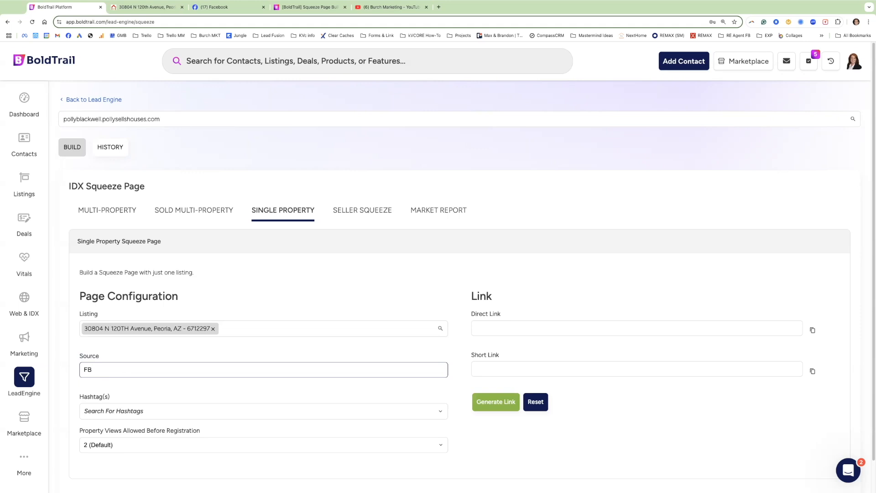
click(91, 412)
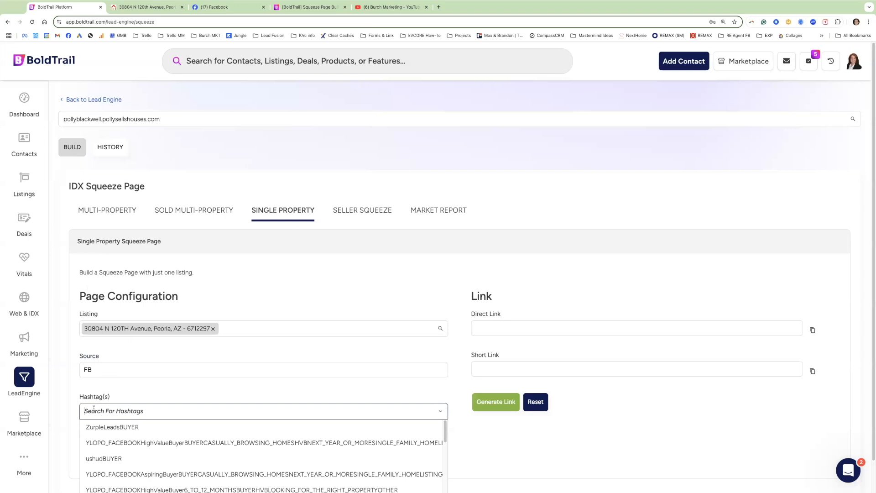
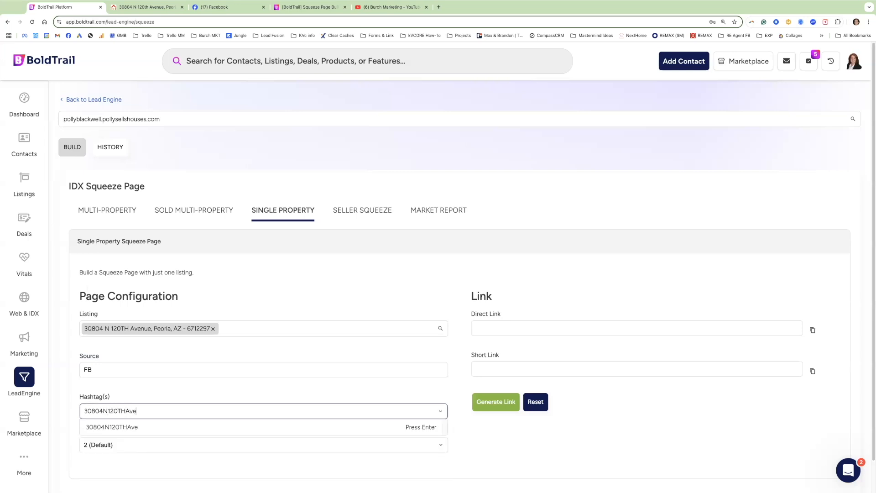
click(122, 426)
scroll(133, 418, down, 2)
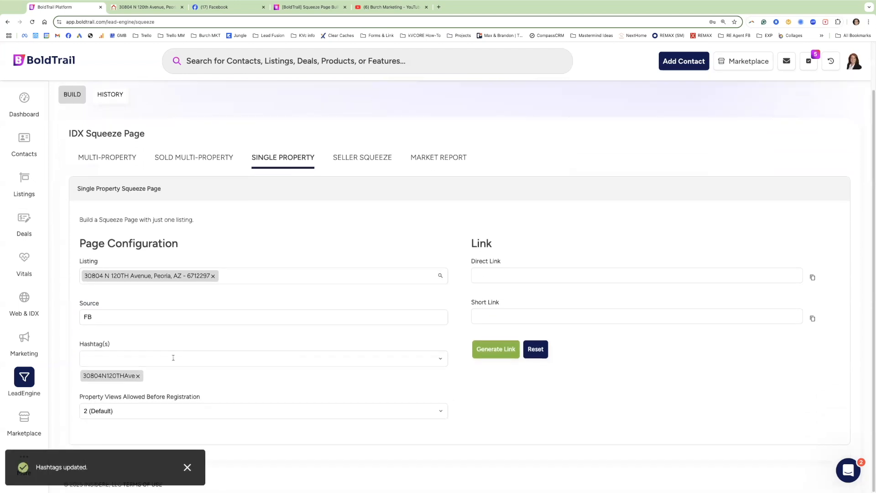
Set property views before registration to 1 (Immediate), generate the links, and select the short link.
click(169, 411)
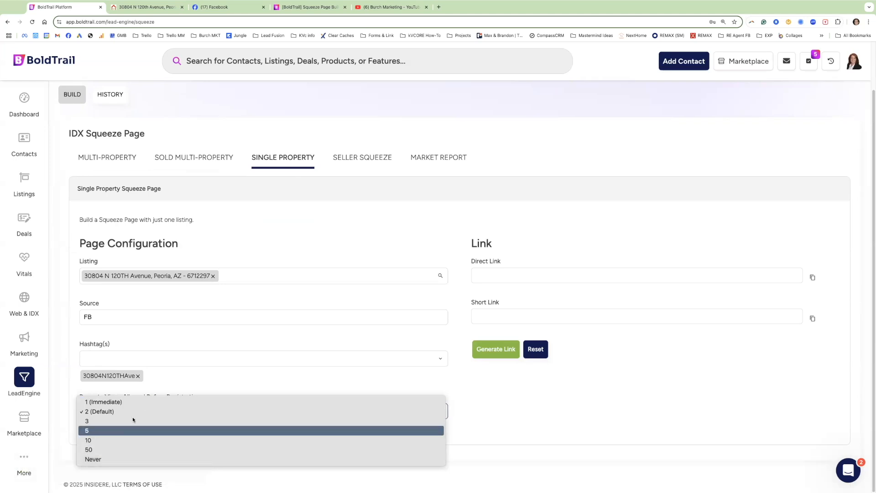
click(130, 459)
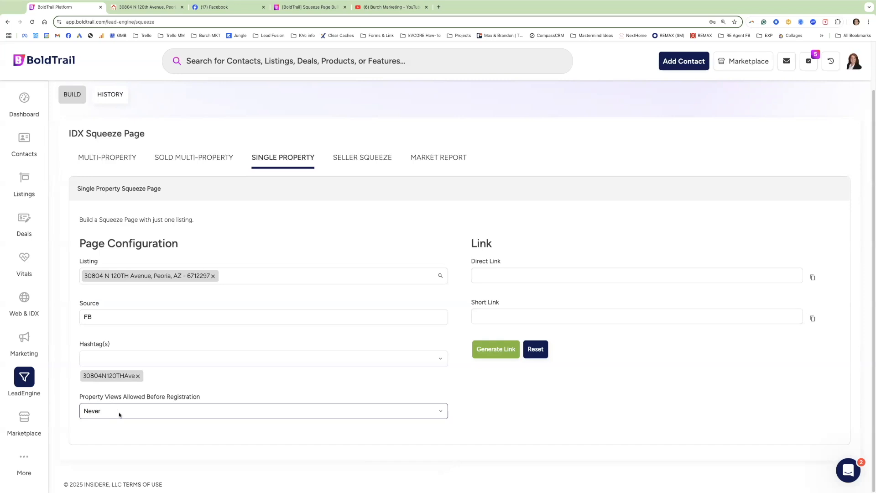
drag(102, 316, 75, 315)
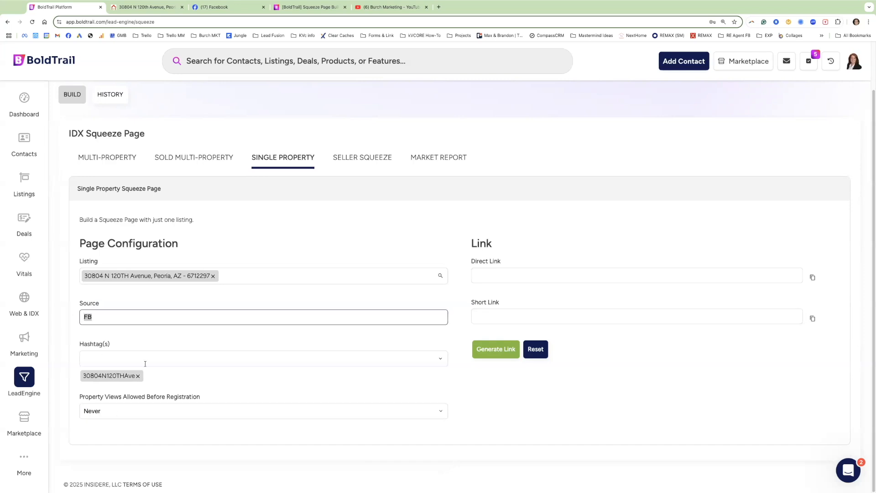
drag(75, 393, 126, 397)
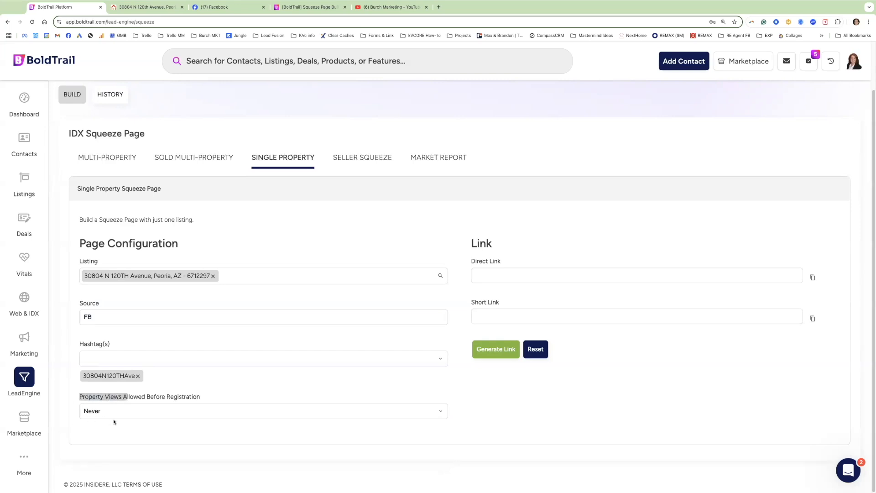
click(130, 416)
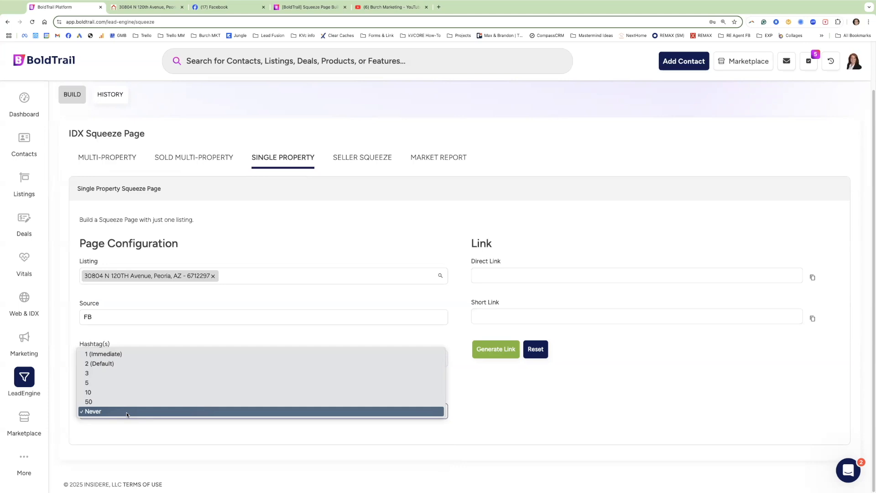
click(101, 354)
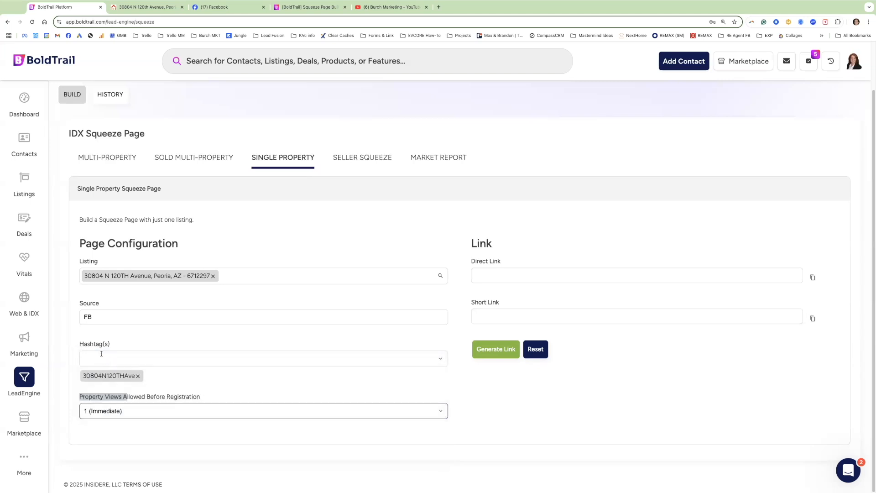
click(495, 351)
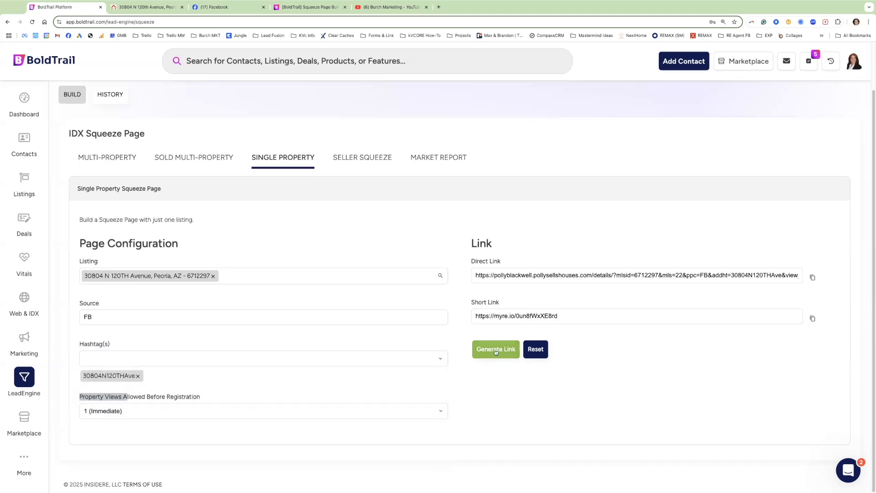
click(524, 315)
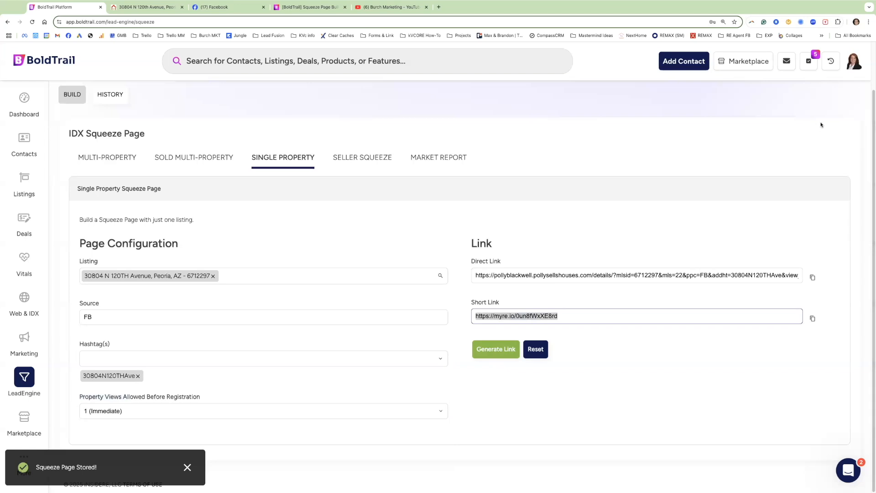
click(439, 7)
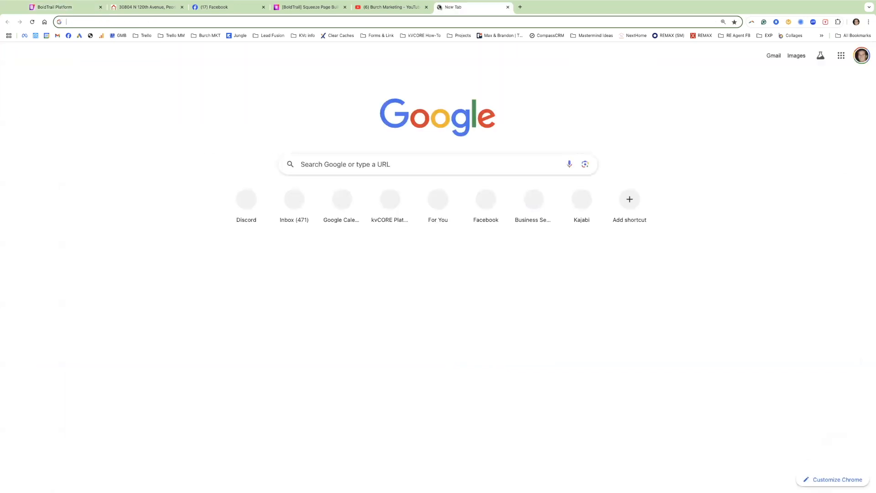
text(https://myre.io/0un8fWxXE8rd)
key(Return)
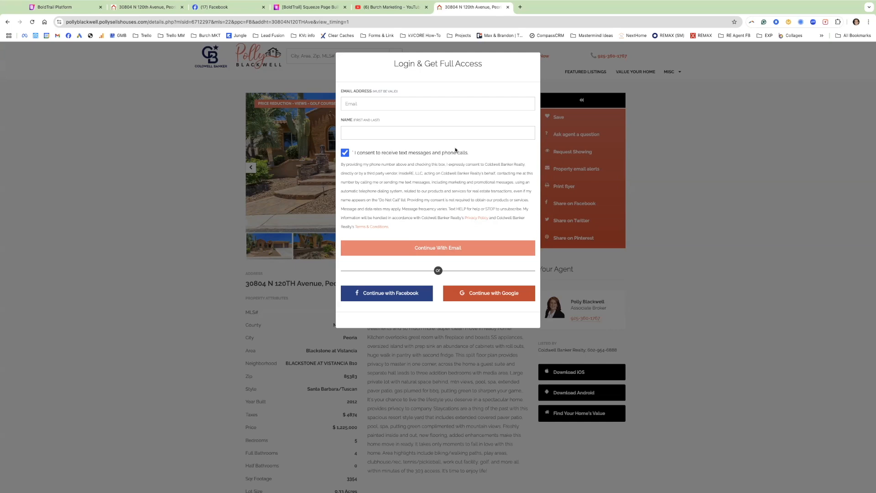
click(721, 149)
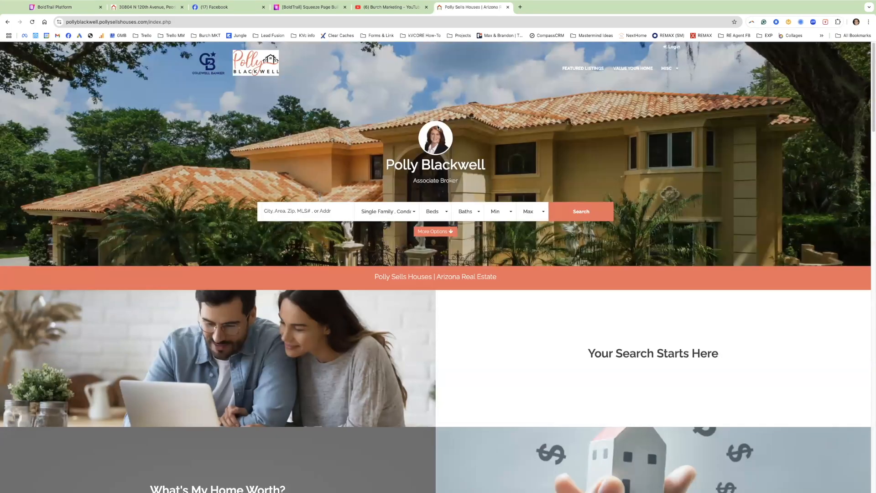
Review the Login & Get Full Access form's Email and Name requirements.
click(7, 22)
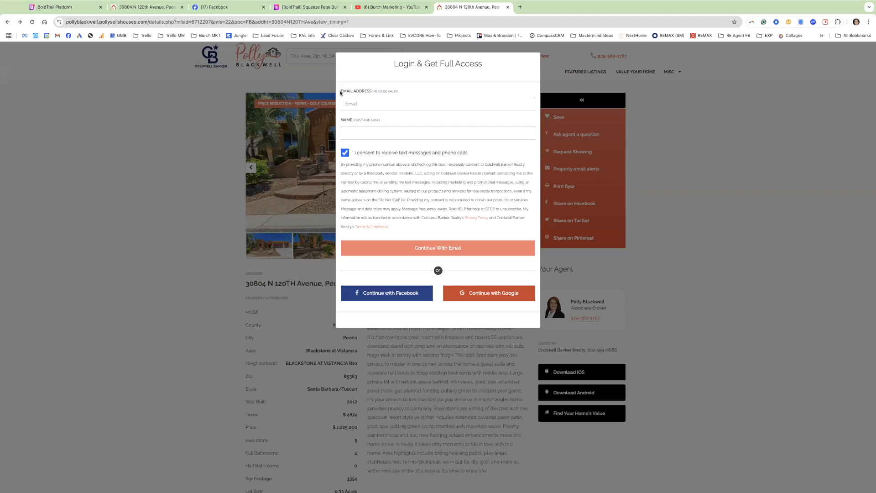
drag(399, 91, 342, 93)
drag(341, 121, 379, 121)
drag(379, 121, 388, 119)
click(358, 133)
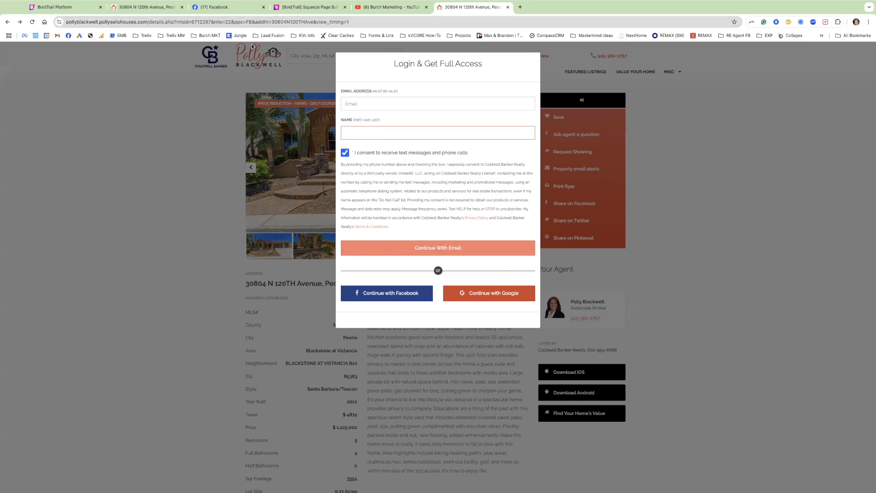
Change property views before registration to 2 (Default) and regenerate the squeeze page link.
click(72, 8)
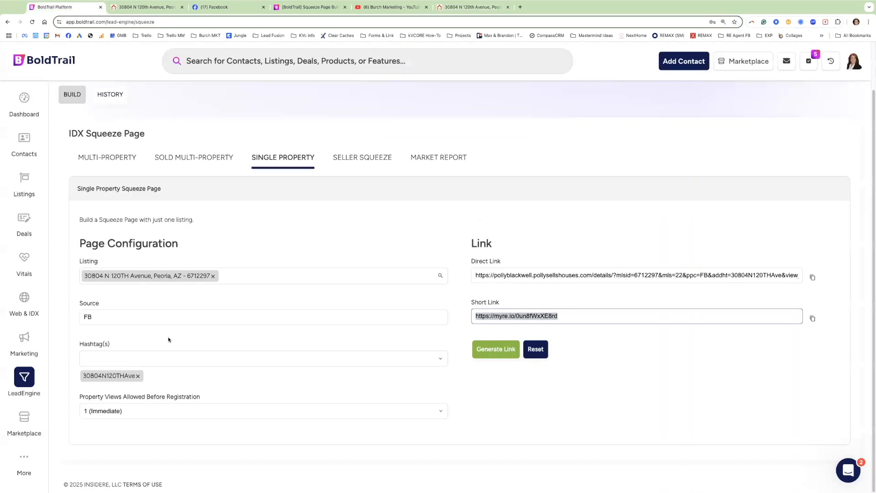
click(114, 411)
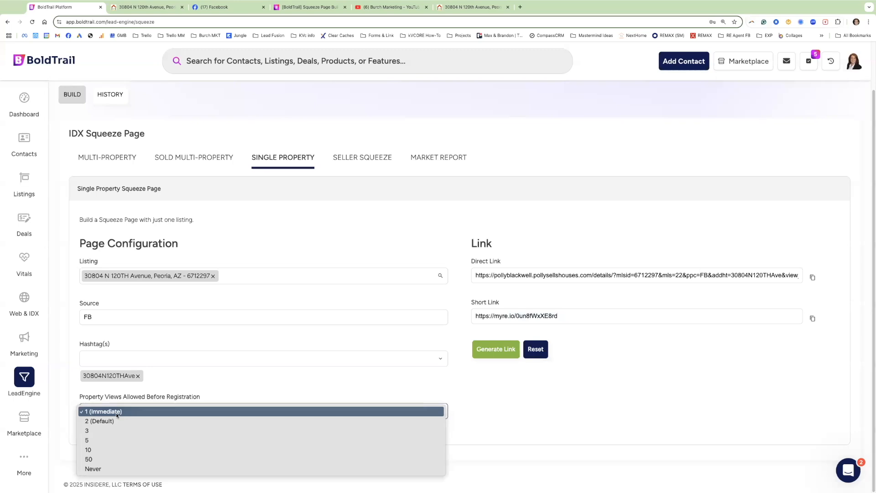
click(468, 9)
click(469, 9)
click(362, 103)
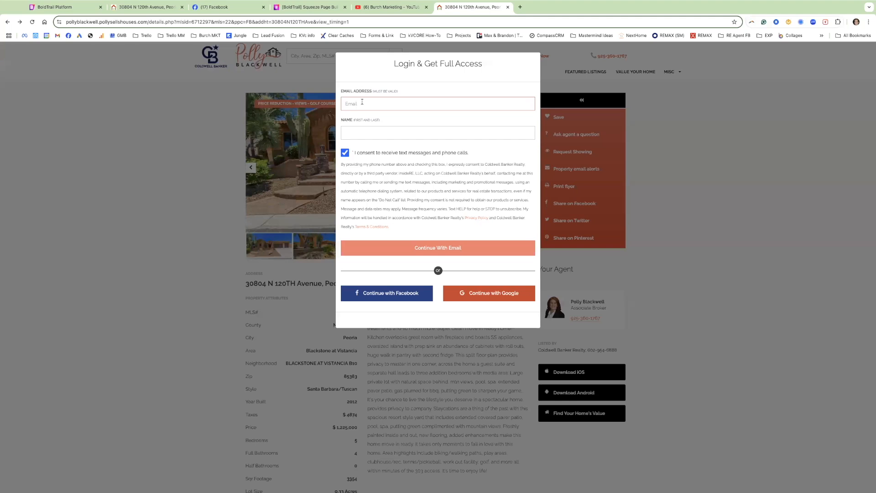
click(65, 10)
click(121, 414)
click(121, 417)
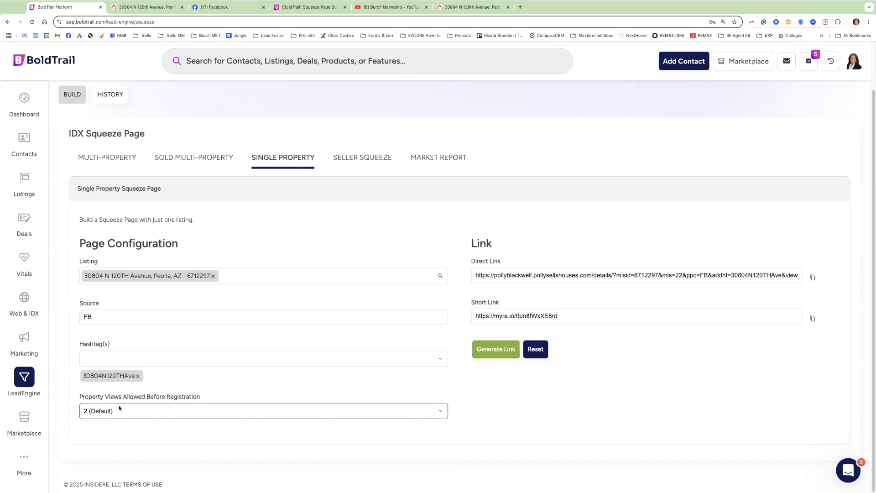
click(489, 351)
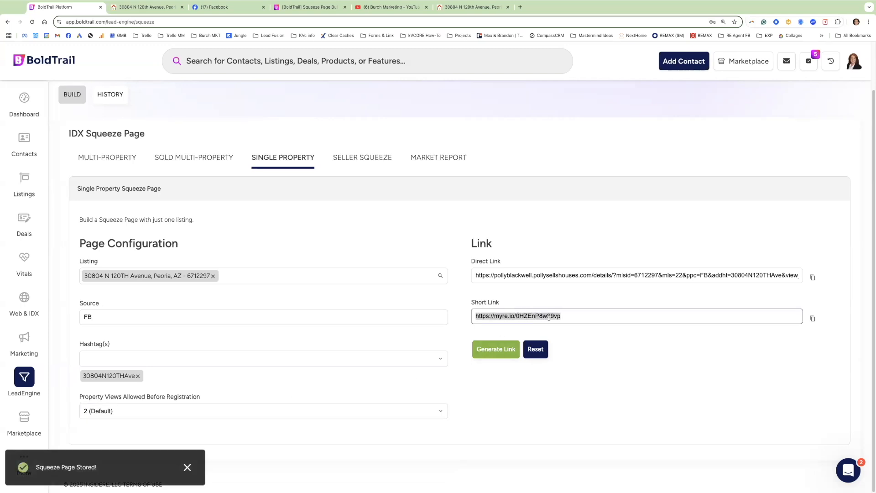
Take Chrome out of full screen and open a new Incognito window with Cmd+Shift+N.
click(472, 7)
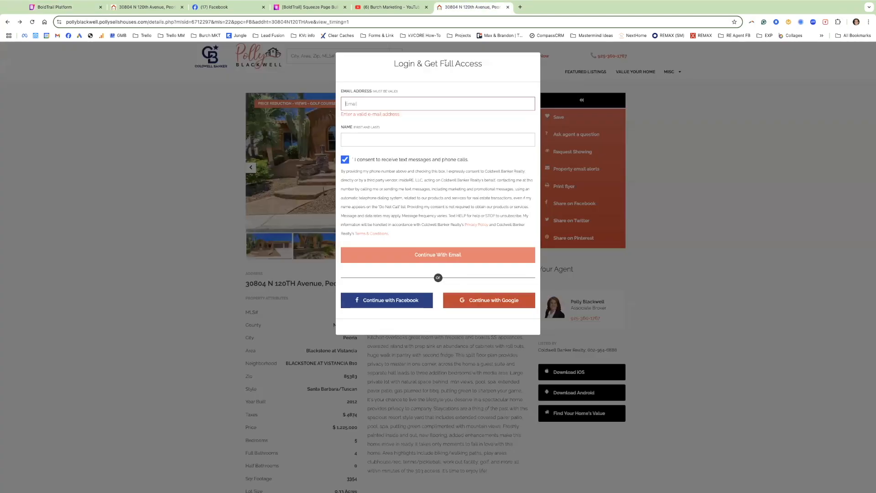
click(869, 21)
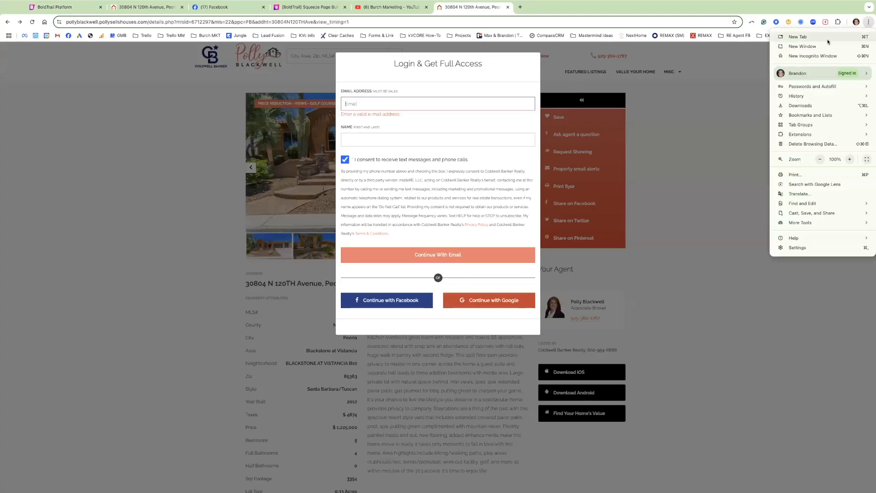
click(869, 21)
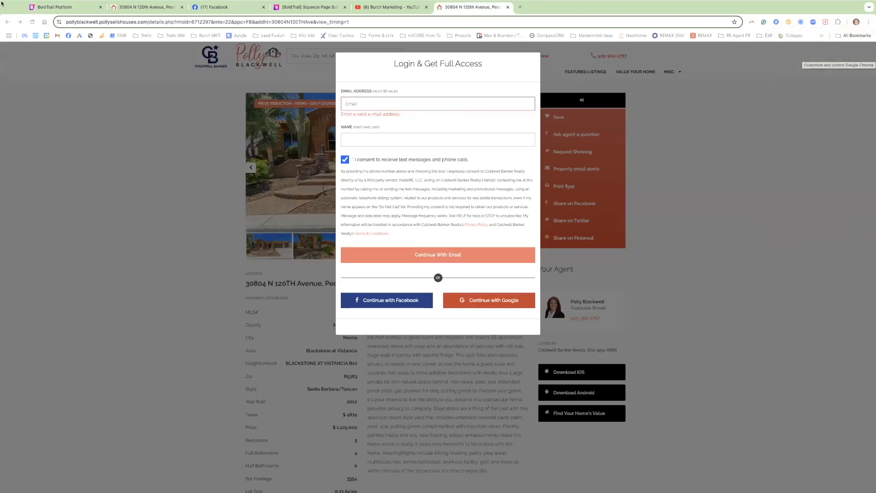
mouse_move(14, 0)
click(20, 15)
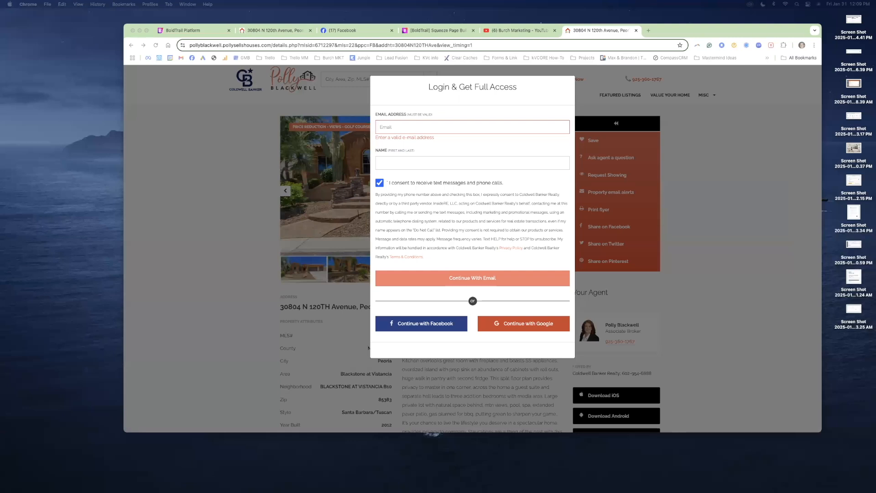
key(super+shift+n)
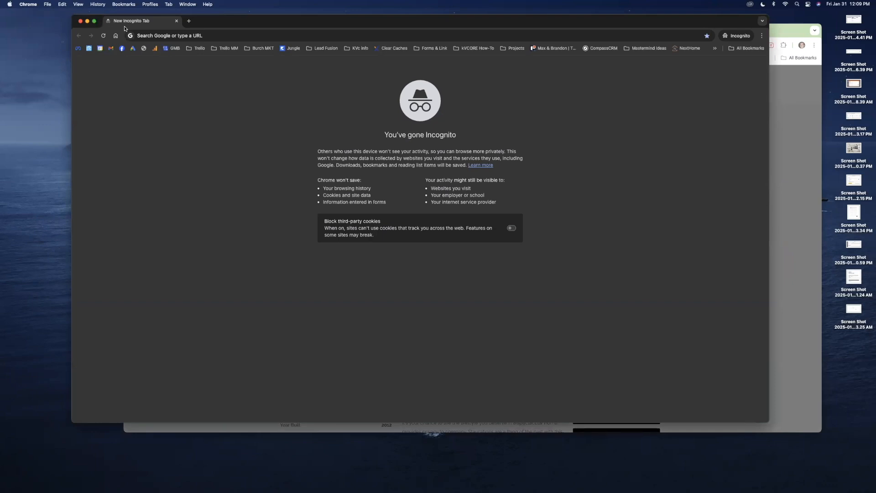
Load the new short link in Incognito and browse seven listing photos in the viewer.
click(137, 35)
text(https://myre.io/0HZEnP8w99vp)
key(Return)
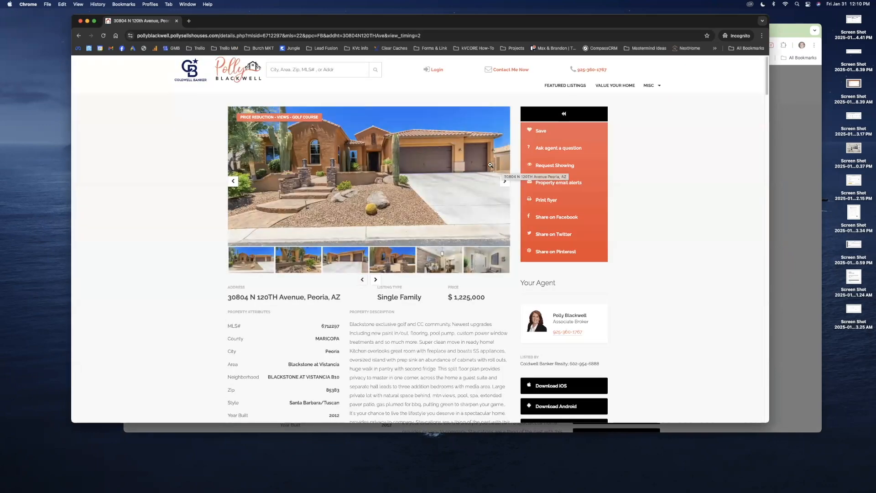
click(491, 180)
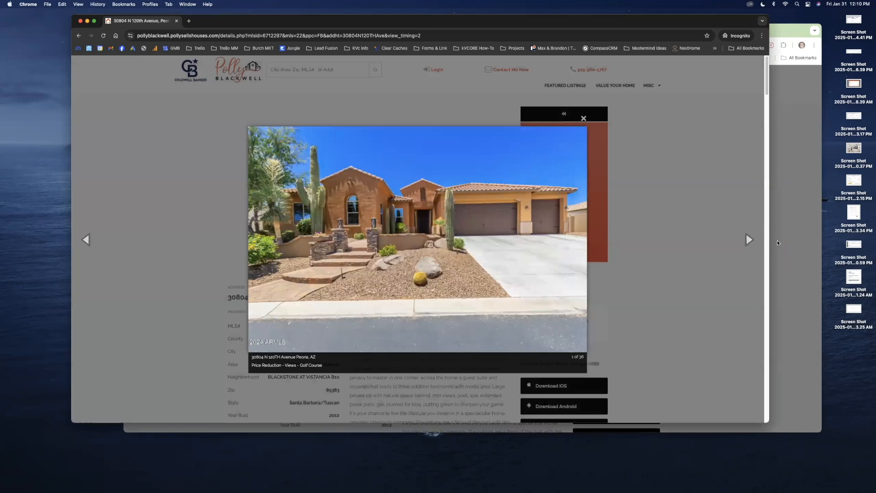
click(748, 239)
click(748, 239)
click(748, 239)
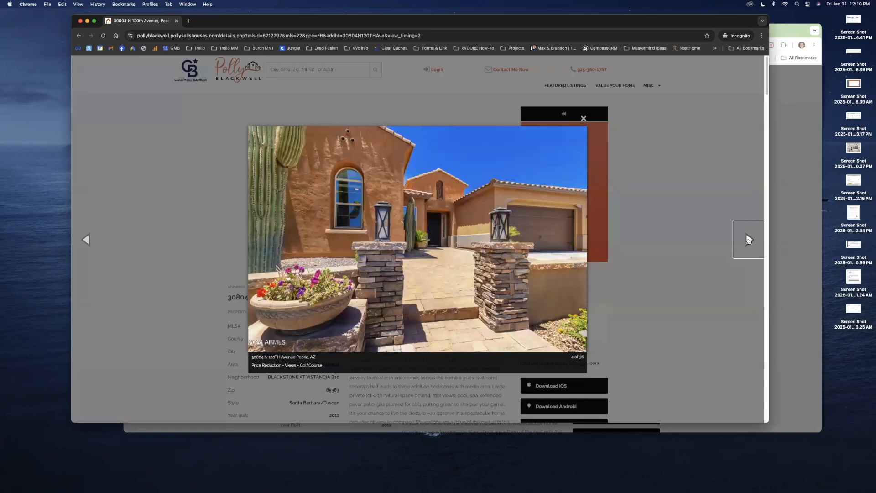
click(748, 239)
click(748, 239)
click(748, 239)
click(748, 239)
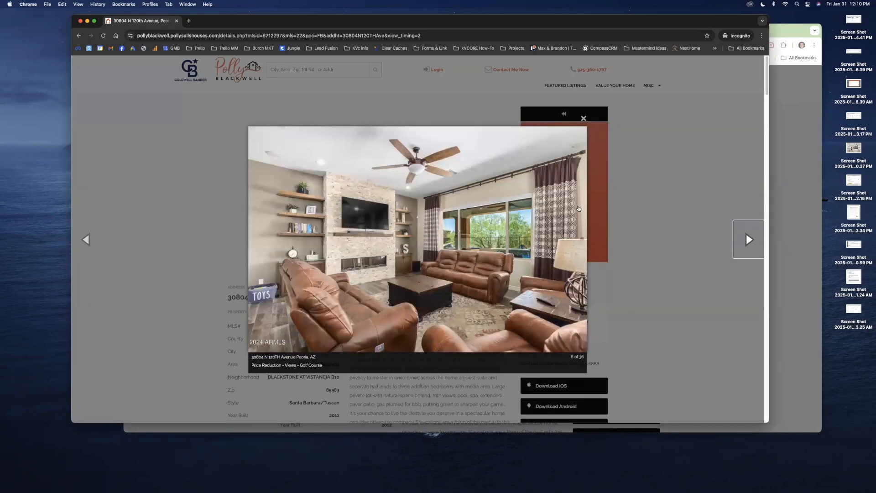
click(203, 195)
Open the $1,249,500 Peoria listing from Similar Properties.
scroll(445, 163, down, 3)
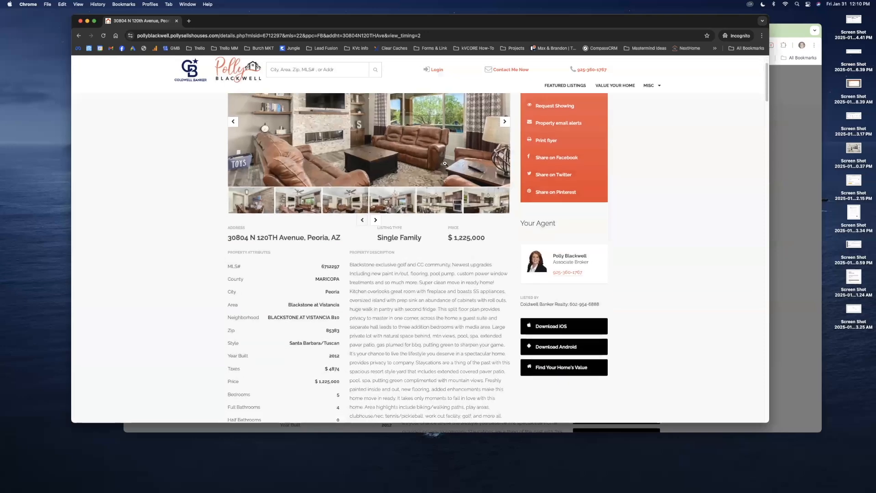
scroll(445, 163, up, 3)
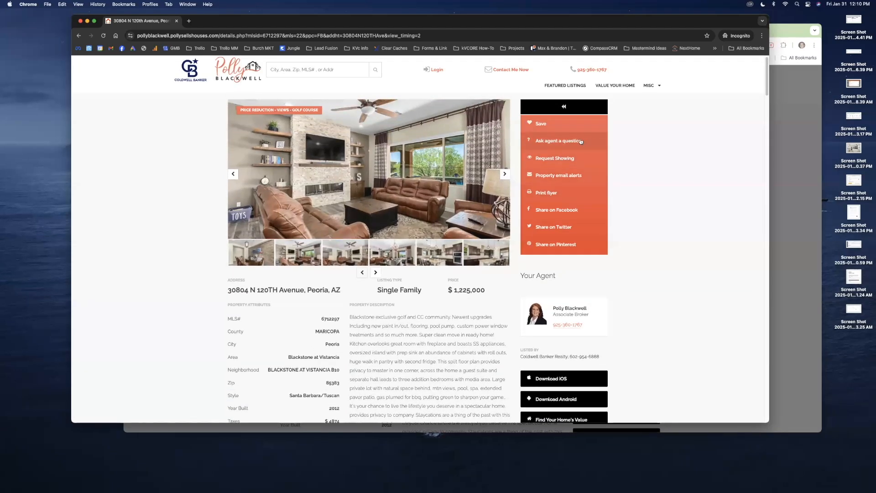
scroll(456, 303, down, 10)
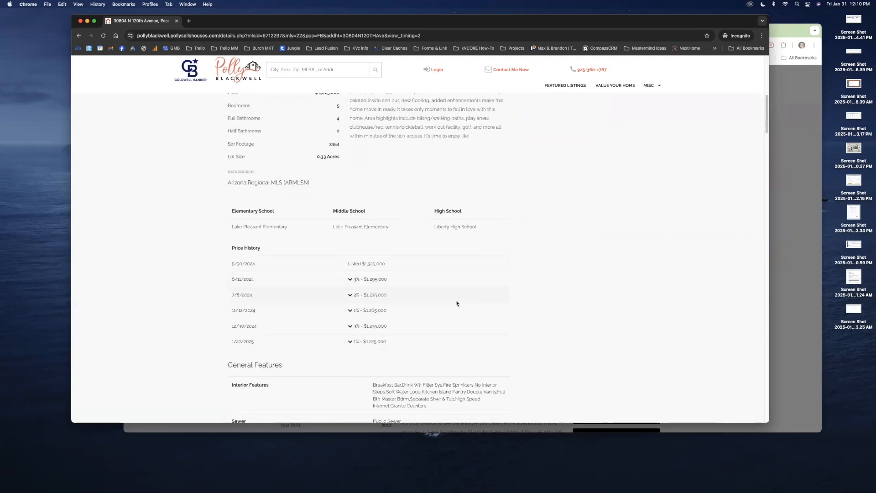
scroll(456, 303, down, 5)
scroll(556, 313, down, 20)
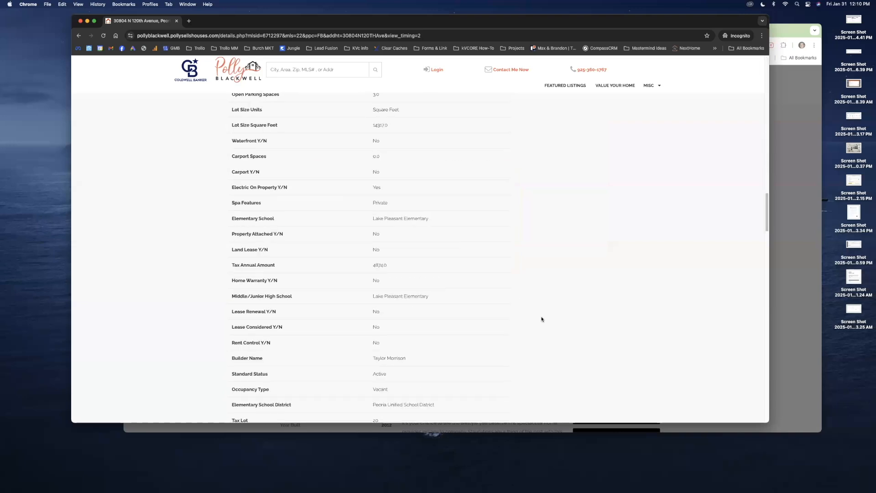
scroll(524, 321, down, 11)
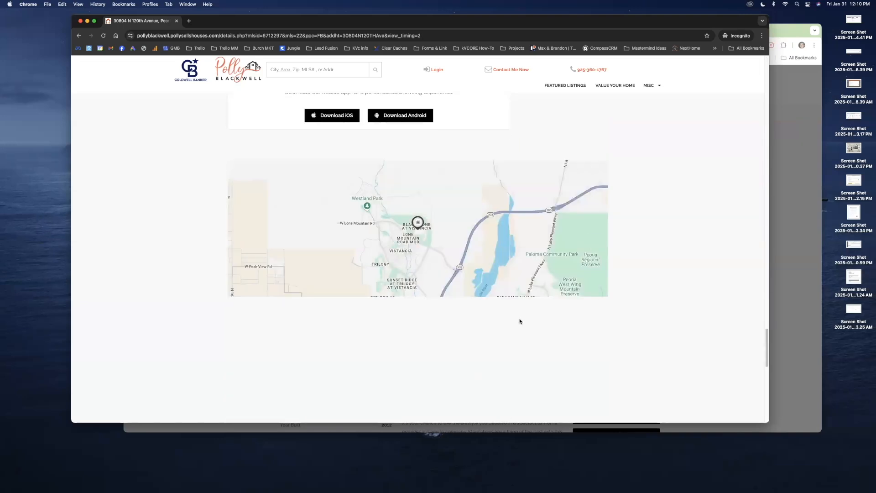
scroll(512, 323, down, 1)
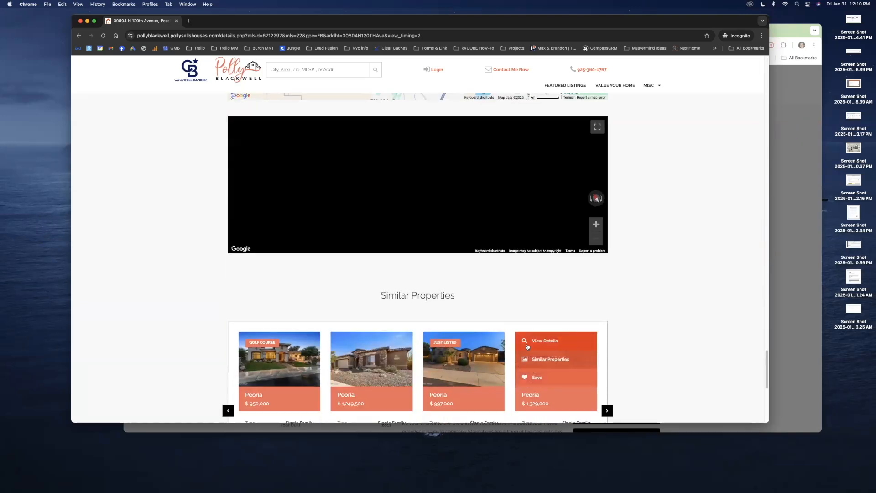
click(345, 349)
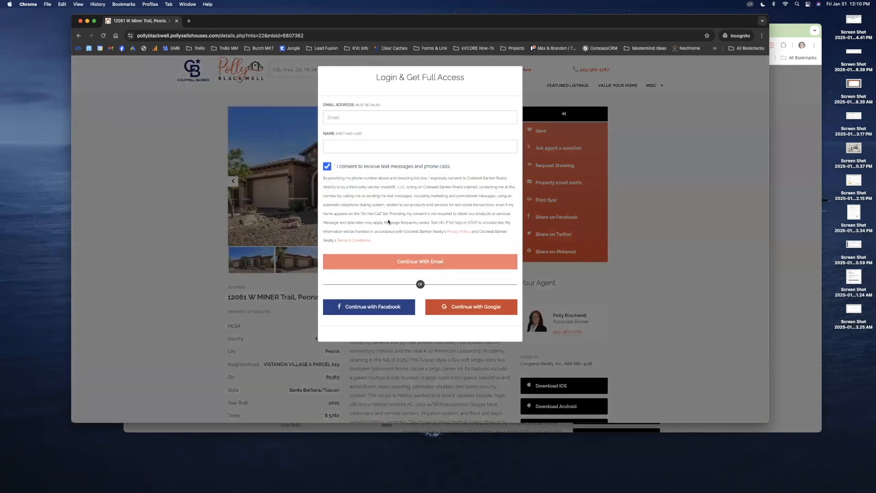
drag(210, 22, 154, 132)
Try 1 (Immediate) for property views before registration, then settle back on 2 (Default).
click(167, 31)
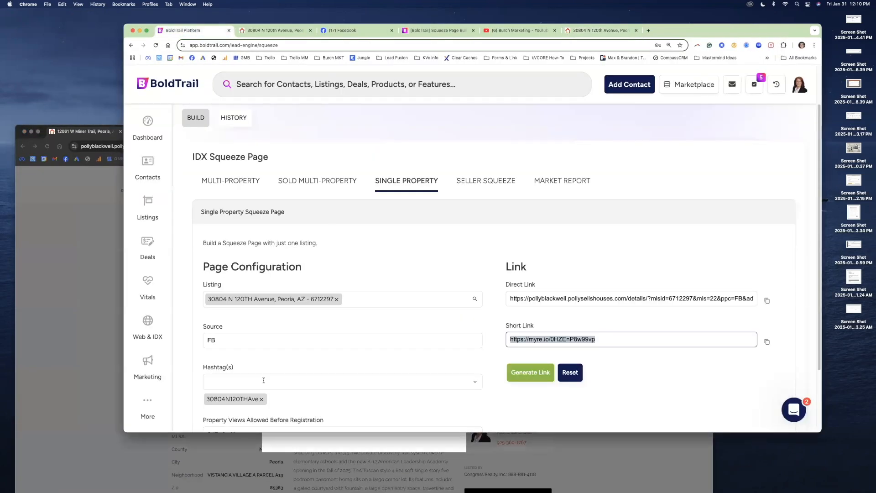
scroll(222, 347, down, 2)
click(222, 348)
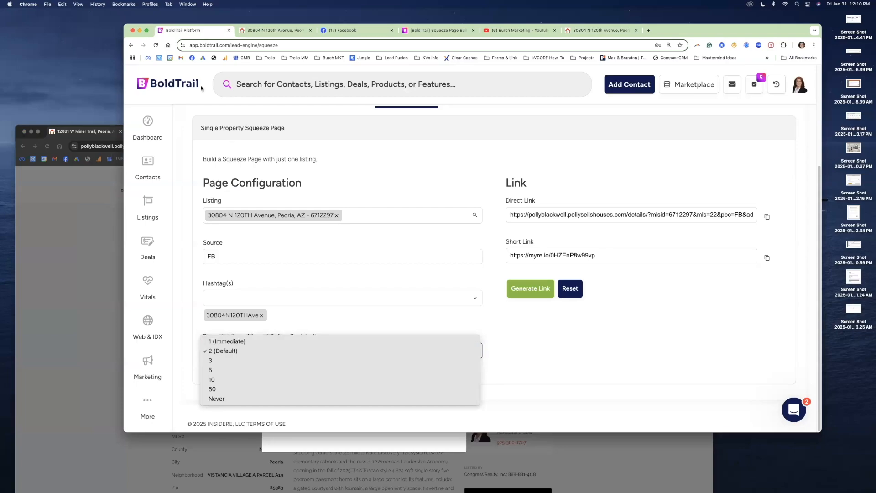
click(147, 30)
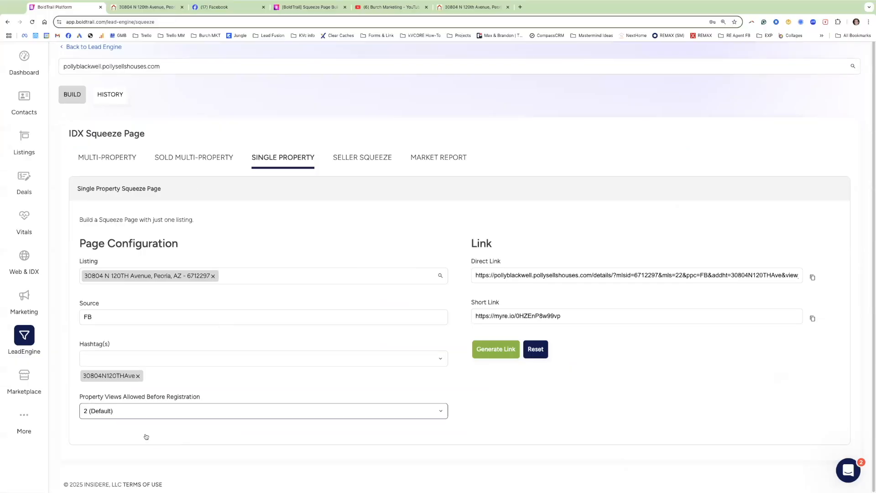
scroll(132, 456, down, 2)
click(126, 411)
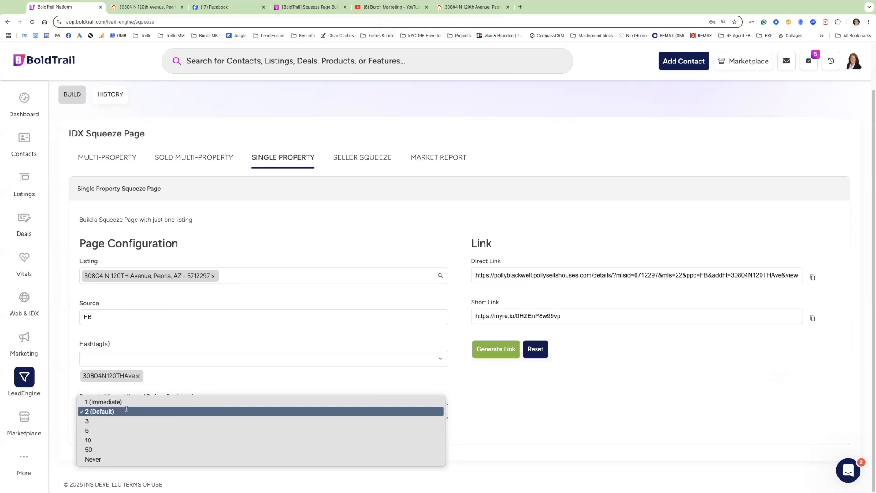
click(126, 410)
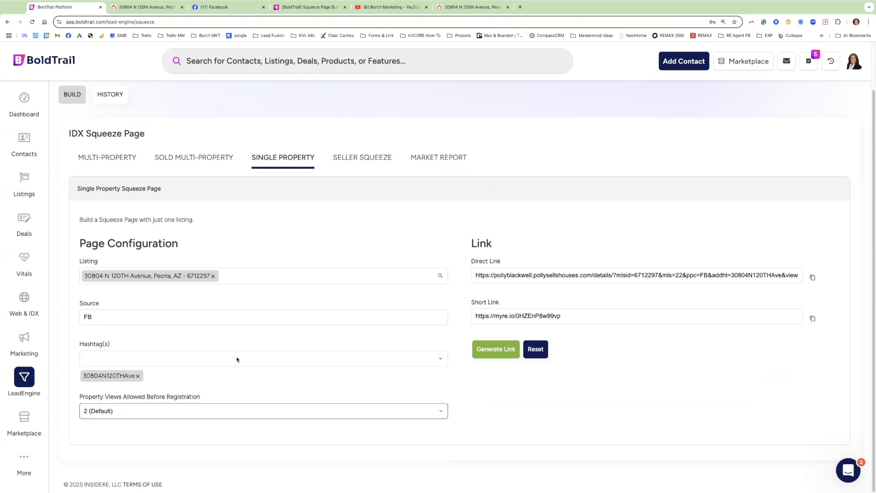
click(178, 411)
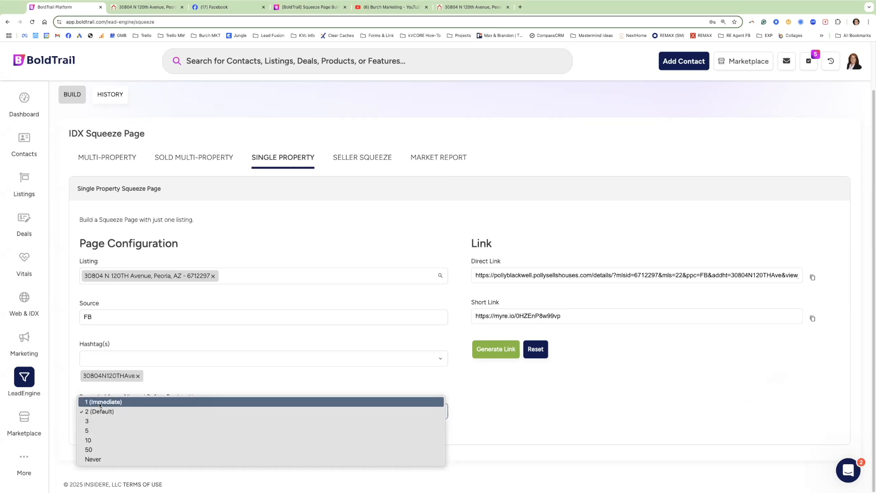
click(100, 403)
click(101, 413)
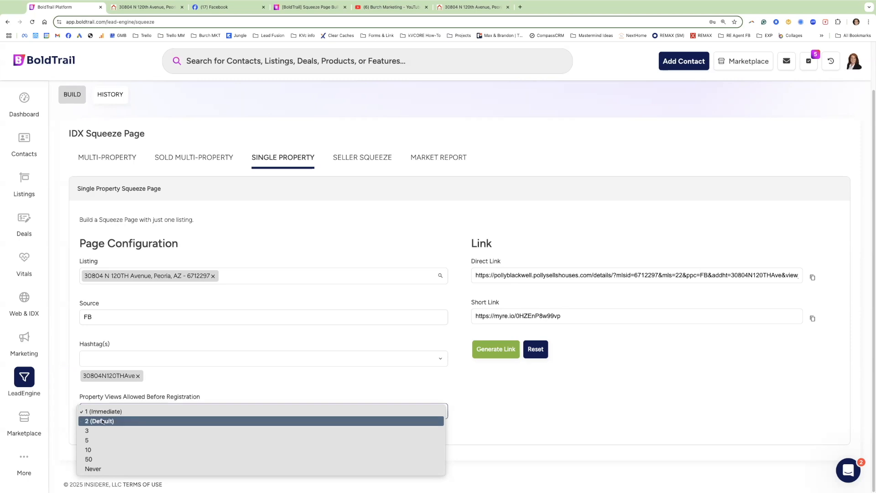
click(108, 422)
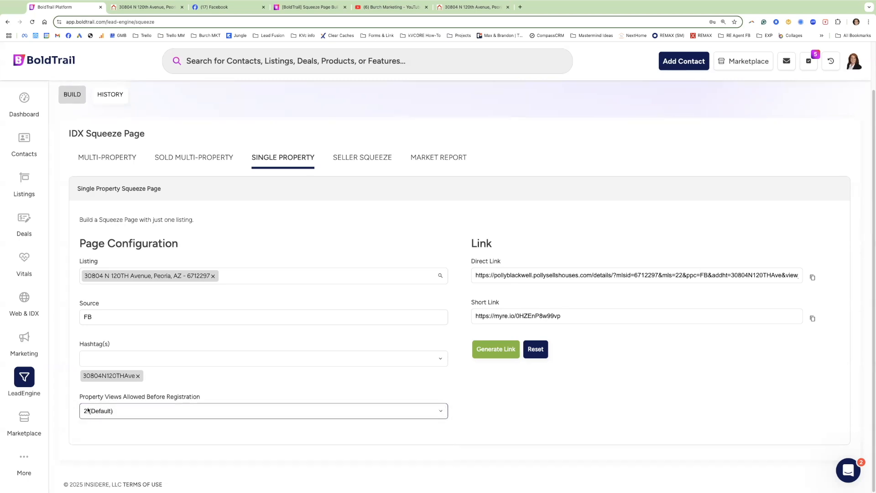
mouse_move(7, 4)
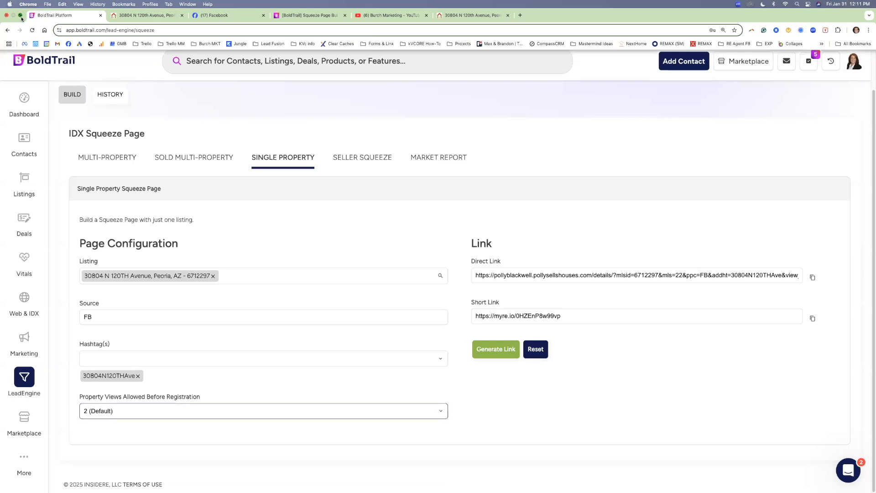
click(21, 16)
click(68, 234)
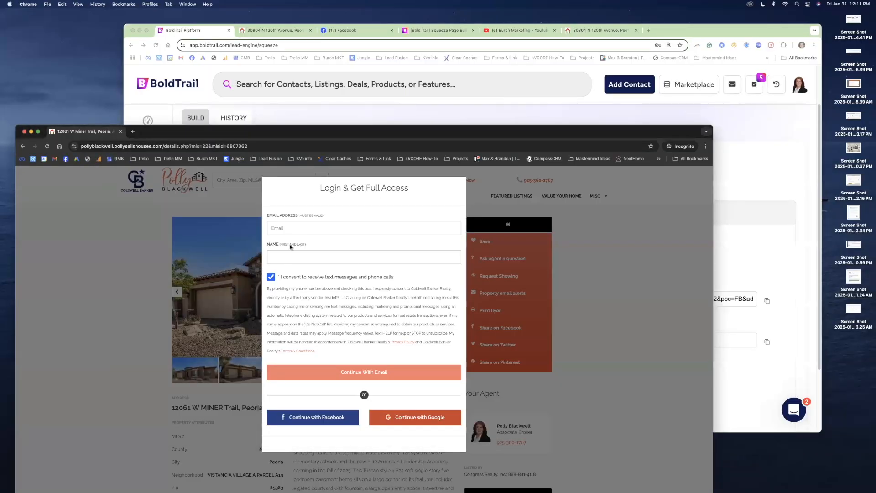
drag(358, 130, 390, 80)
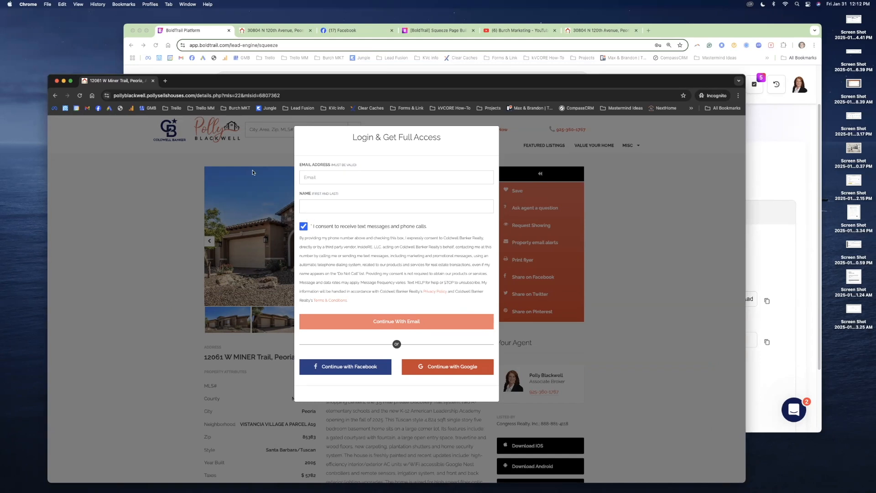
click(147, 30)
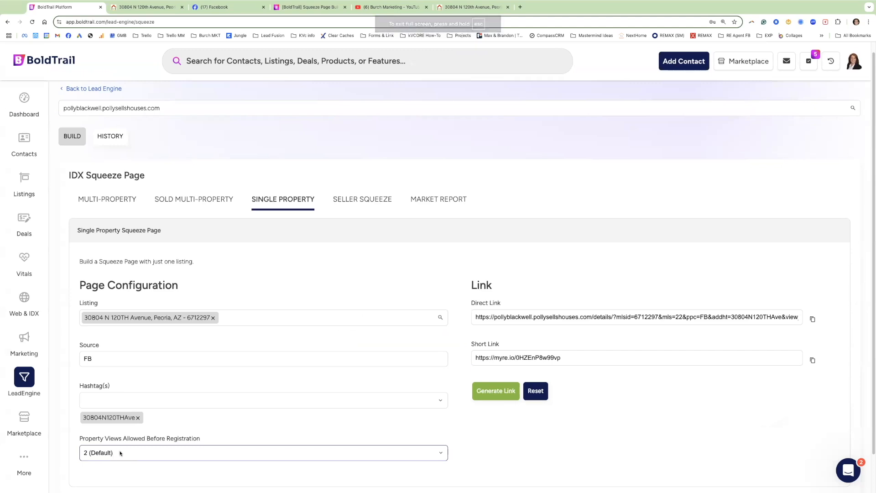
Keep property views at 2 (Default) and generate the squeeze page link.
click(117, 454)
click(117, 454)
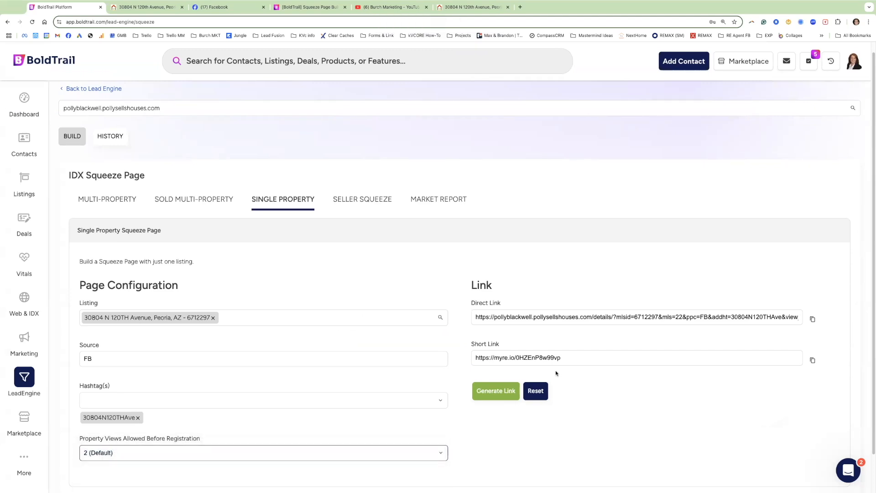
click(495, 395)
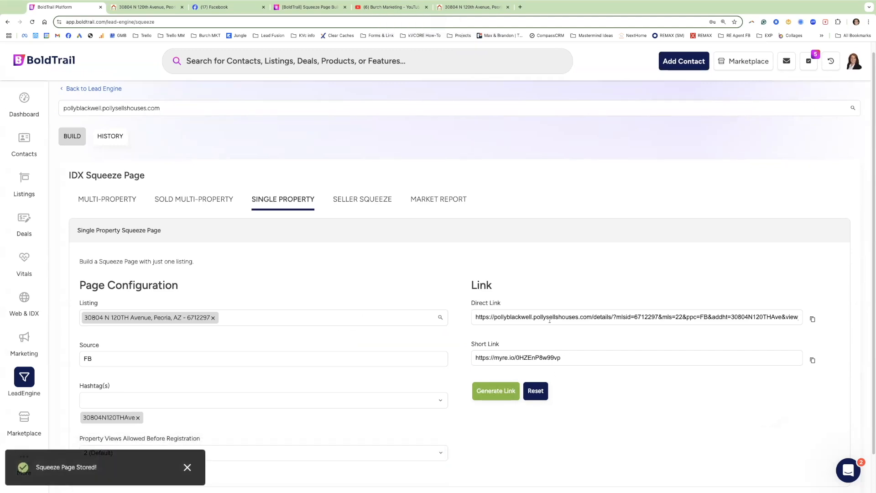
Select the generated short link URL and go to the Facebook business page.
drag(564, 357, 479, 356)
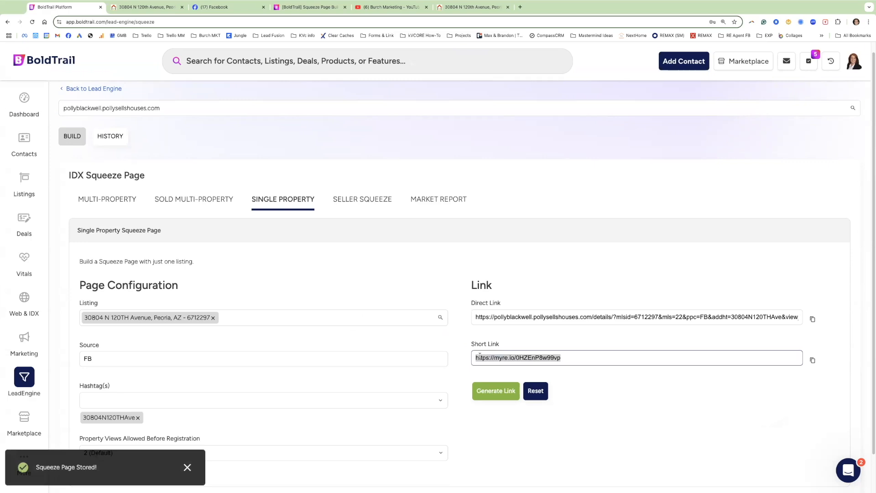
click(502, 361)
drag(568, 358, 475, 358)
key(ctrl+c)
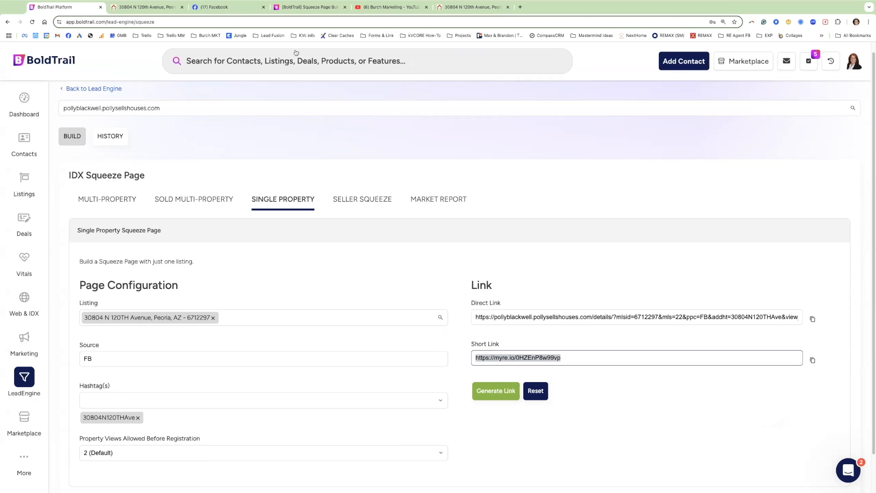
click(235, 9)
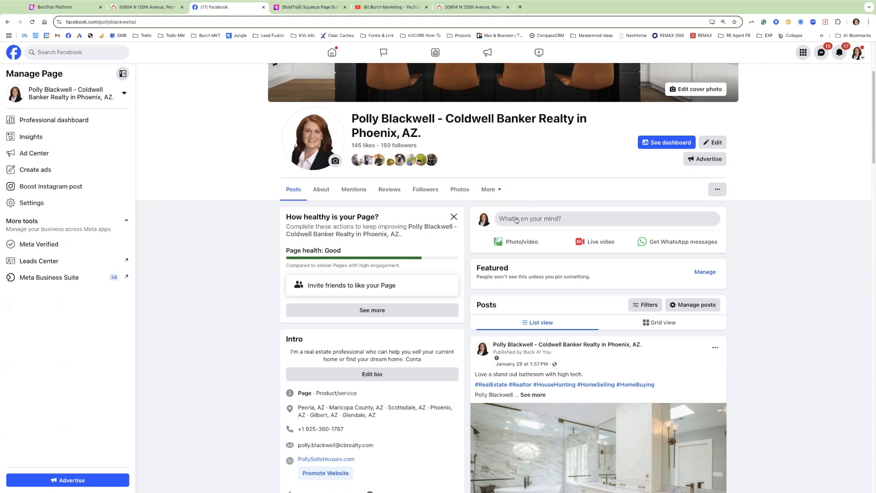
Start a new Facebook page post with the squeeze page short link pasted in.
click(516, 220)
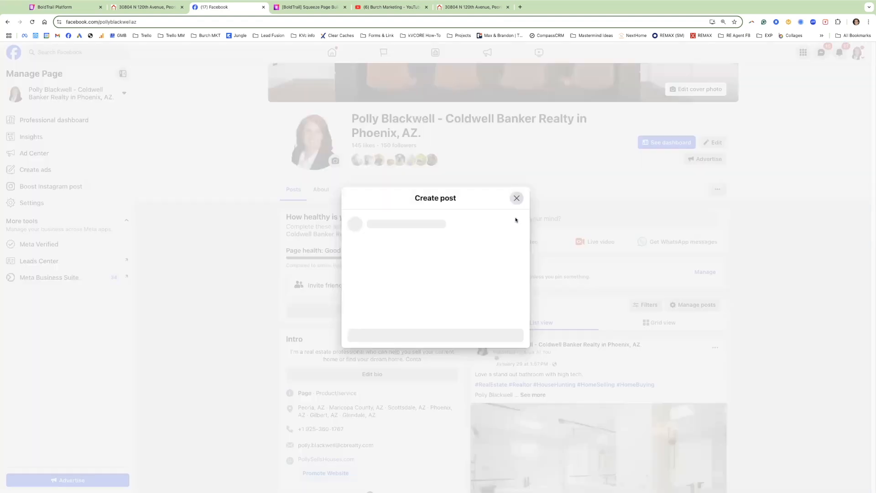
key(ctrl+v)
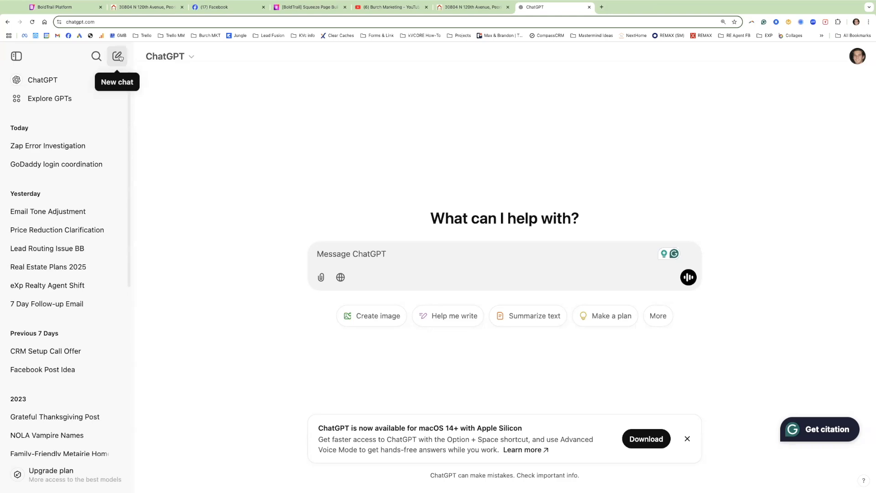
Ask ChatGPT for a quick fun Facebook post for the new listing, including the myre.io link.
text(I)
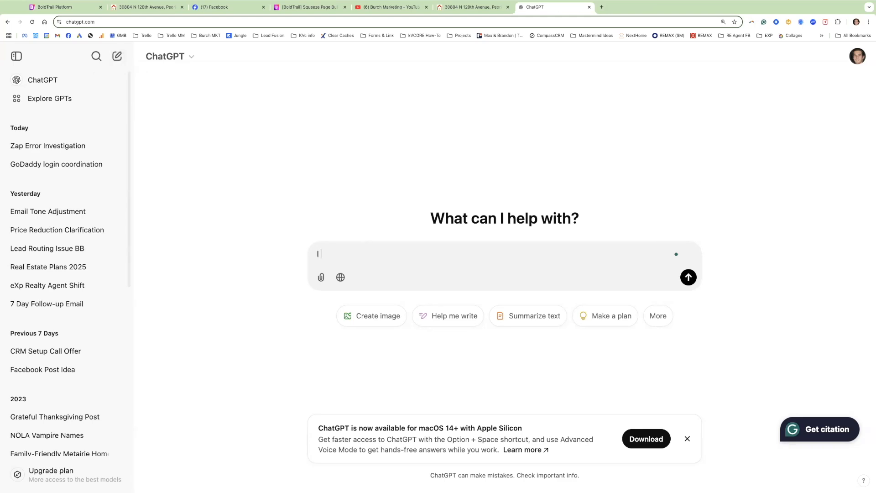
text( need a quick fun facebook post )
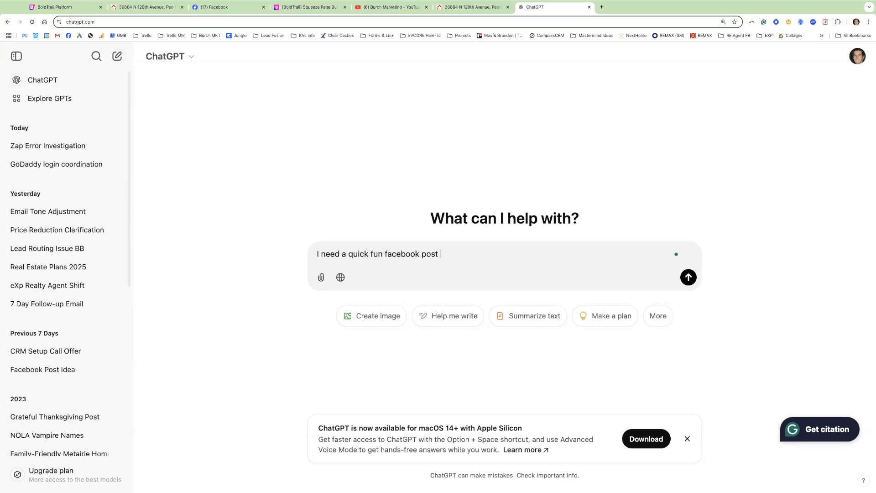
text(for my new listing)
key(super+v)
key(Return)
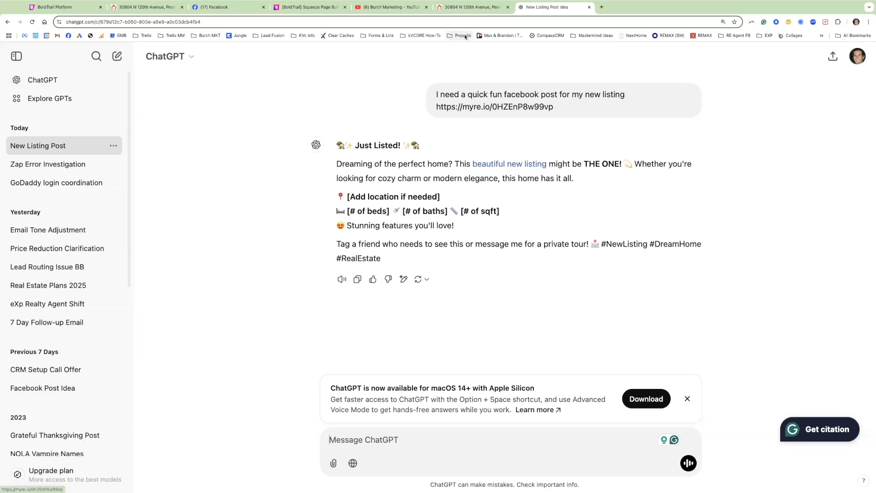
click(467, 9)
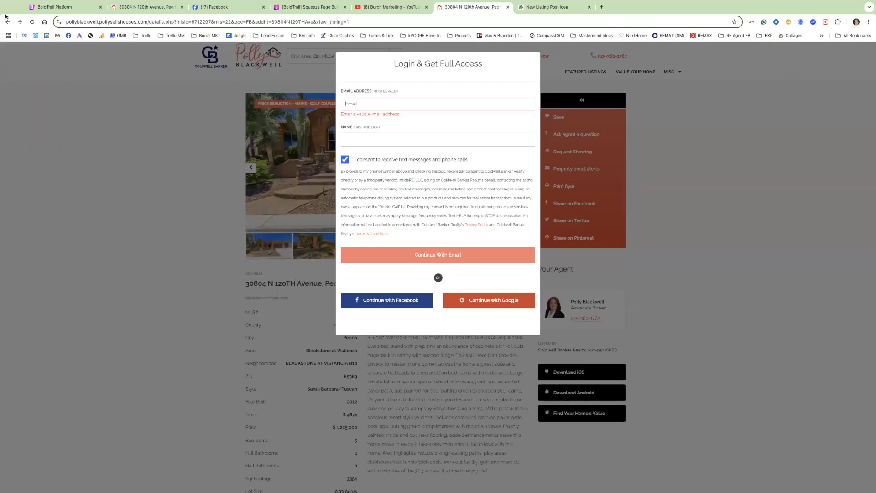
Reload the listing with view_timing set to 9999 and select its property description.
click(379, 20)
click(379, 22)
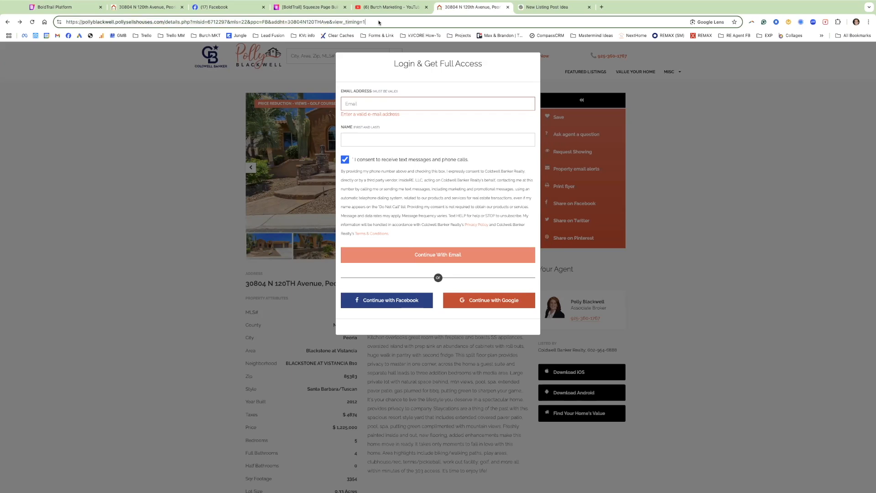
key(BackSpace)
text(9999)
key(Return)
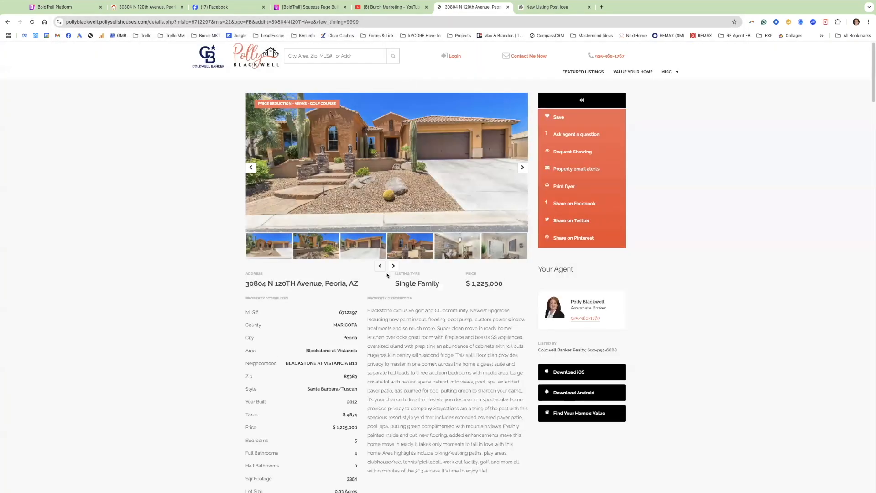
triple_click(394, 320)
Ask ChatGPT to use the pasted listing description to make the post.
click(548, 14)
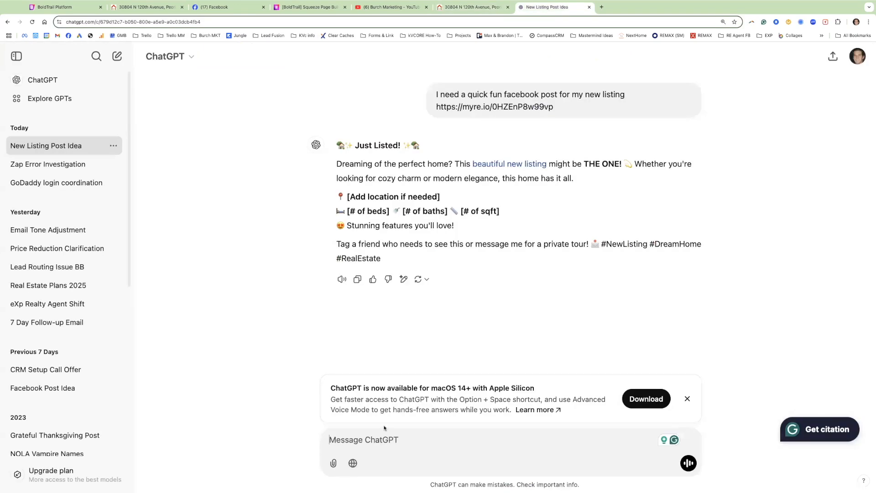
text(us)
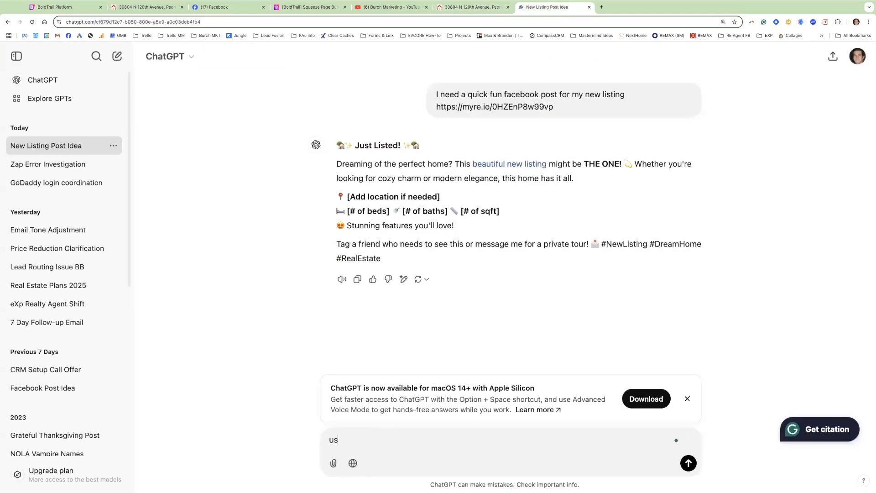
text(e this description to make my post)
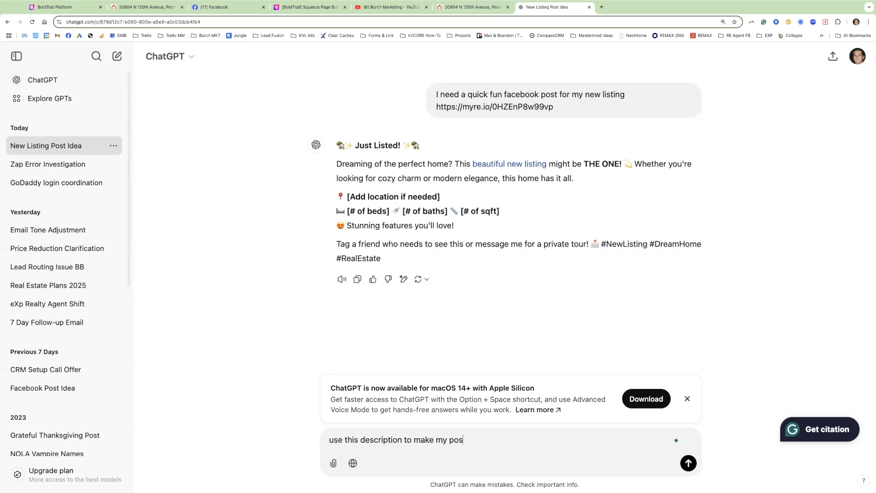
key(Return)
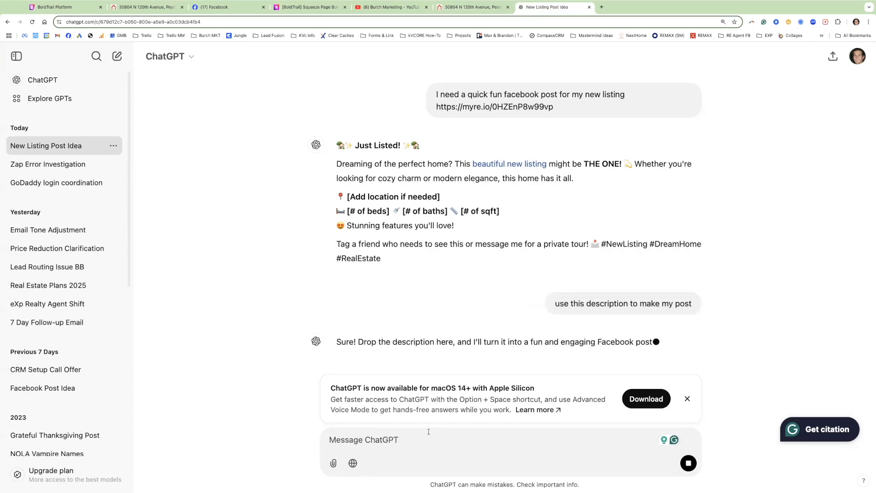
text(Blackstone exclusive golf and CC community. Newest upgrades Including new paint in/out, flooring, pool pump, custom power window treatments and so much more. Super clean move in ready home! Kitchen overlooks great room with fireplace and boasts SS appliances, oversized island with prep sink an abundance of cabinets with roll outs, huge walk in pantry with second fridge. This split floor plan provides privacy to master in one corner, across the home a guest suite and separate hall leads to three addition bedrooms with media area. Large private lot with natural space behind, mtn views, pool, spa, extended paver patio, gas plumed for bbq, putting green to sharpen your game,. It's your chance to live the lifestyle you deserve in a spectacular home. provides privacy to company. Staycations are a thing of the past with this spacious resort style yard that includes extended covered paver patio, pool, spa, putting green complimented with mountain views. Freshly painted inside and out, new flooring, added enhancements make this home move in ready. It takes only moments to fall in love with this home. Area highlights include biking/walking paths, play areas, clubhouse/rec, tennis/pickleball, work out facility, golf, and more all within minutes of the 303 access. It's time to enjoy life!)
key(Return)
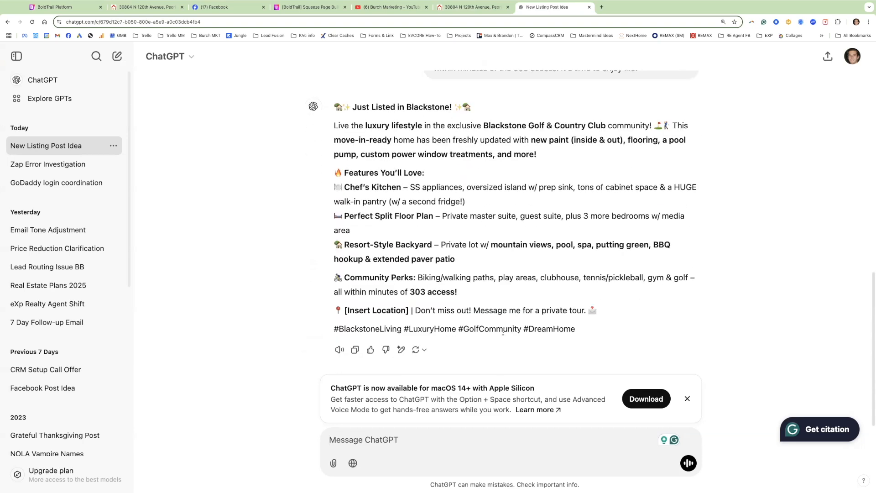
Copy the 'Just Listed in Blackstone!' reply and select the link URL in the Facebook draft.
scroll(449, 179, up, 1)
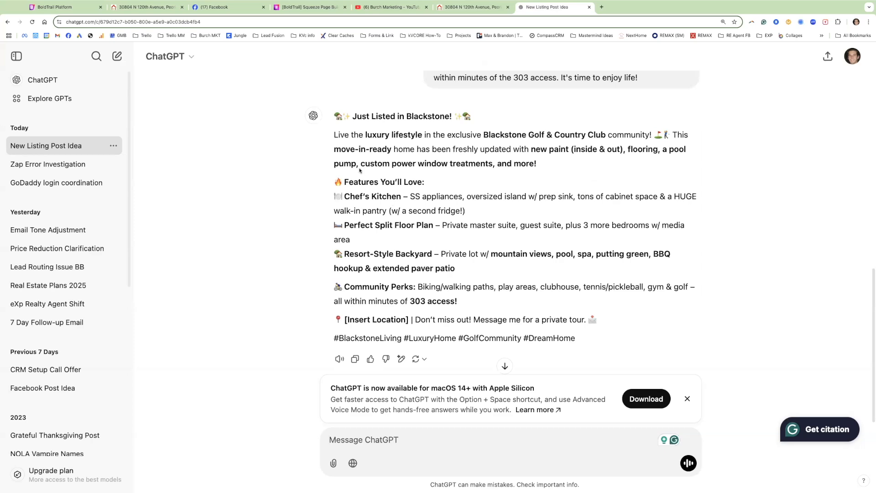
drag(335, 115, 568, 307)
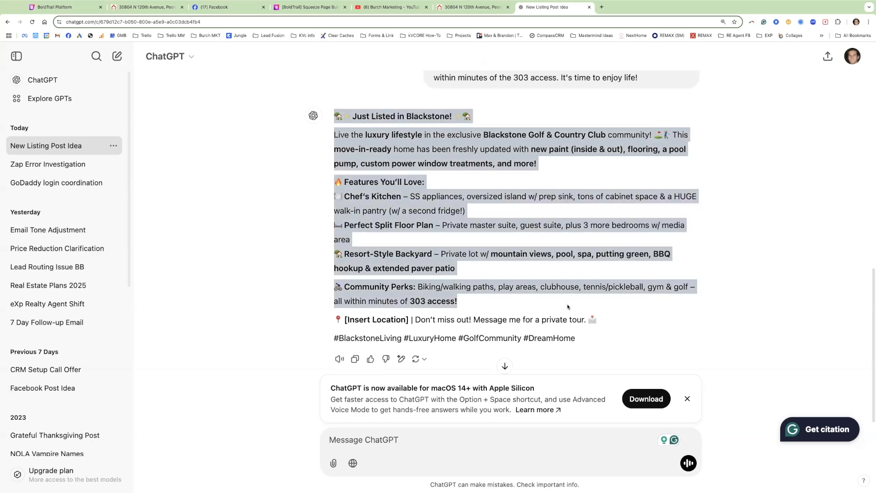
drag(579, 342, 199, 17)
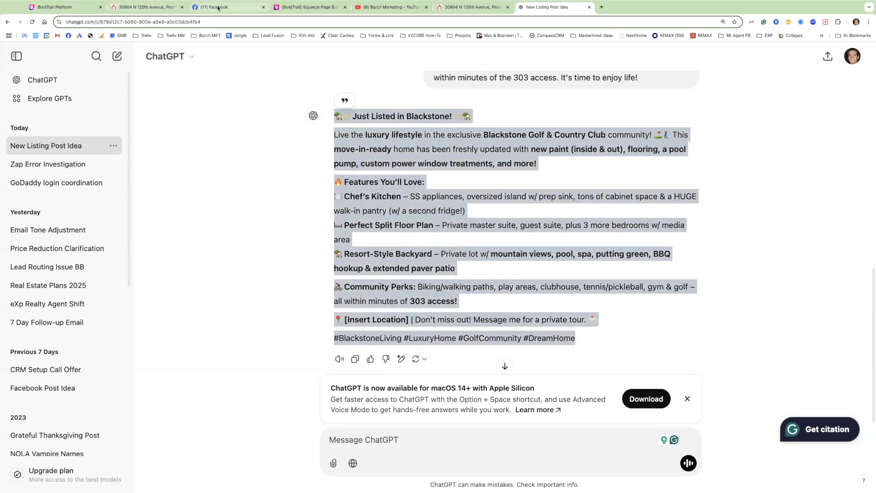
click(214, 6)
drag(429, 168, 350, 163)
Replace the link with the Blackstone post text and delete the [Insert Location] placeholder.
key(BackSpace)
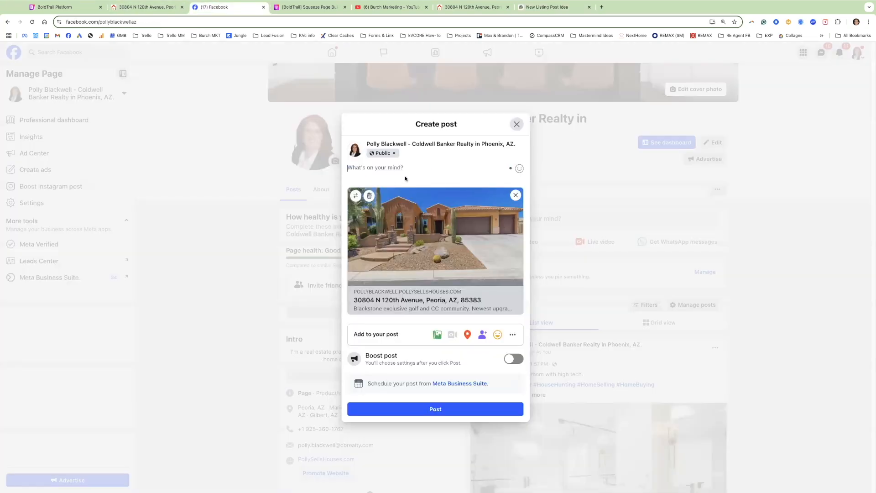
key(ctrl+v)
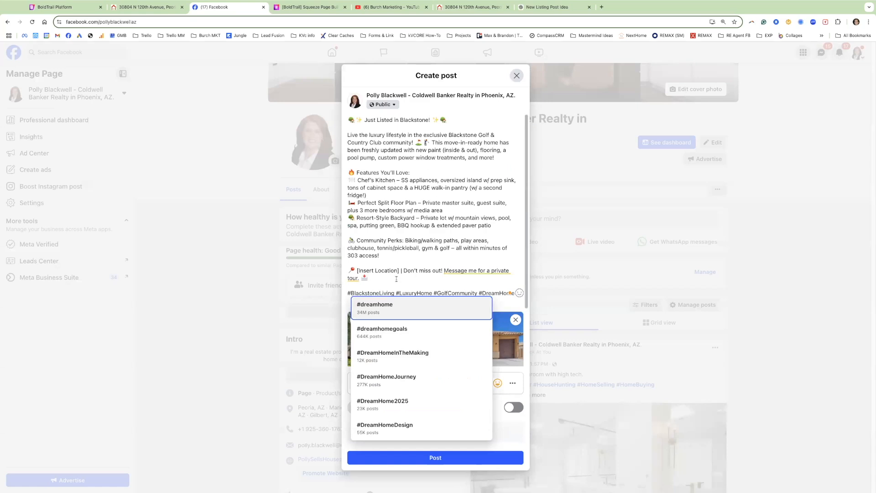
mouse_move(357, 270)
mouse_down()
mouse_move(404, 270)
mouse_move(349, 271)
mouse_up()
key(BackSpace)
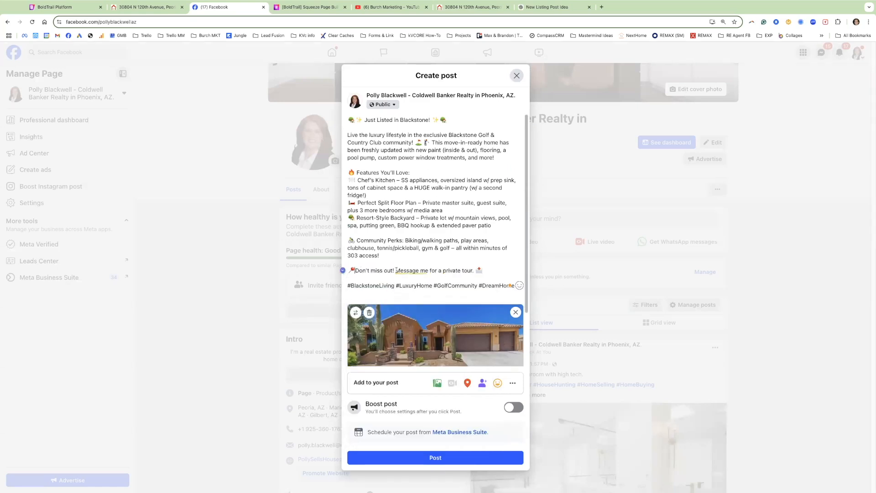
Add blank lines after Features You'll Love, the kitchen line and the media area line.
click(444, 210)
key(Return)
click(386, 195)
key(Return)
click(419, 172)
key(Return)
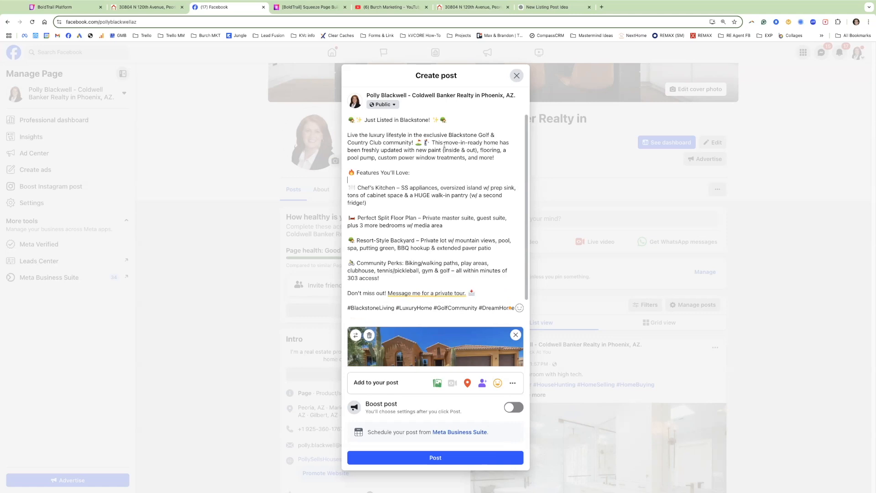
click(555, 7)
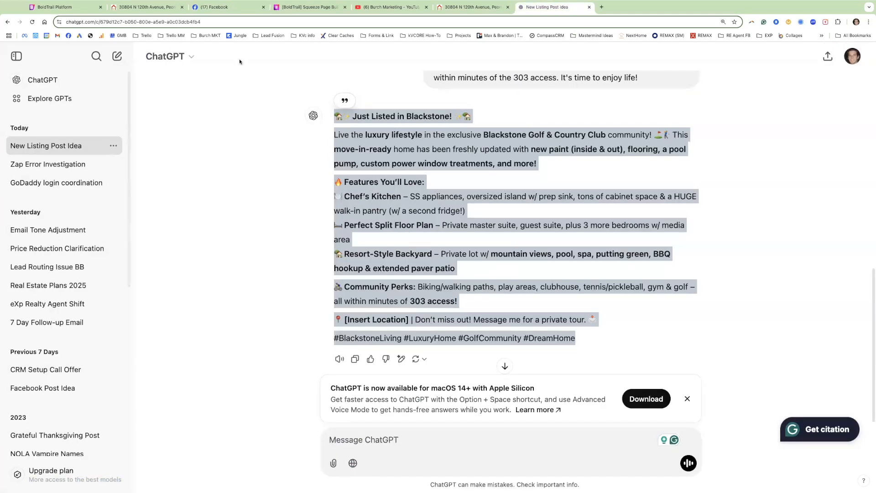
click(214, 7)
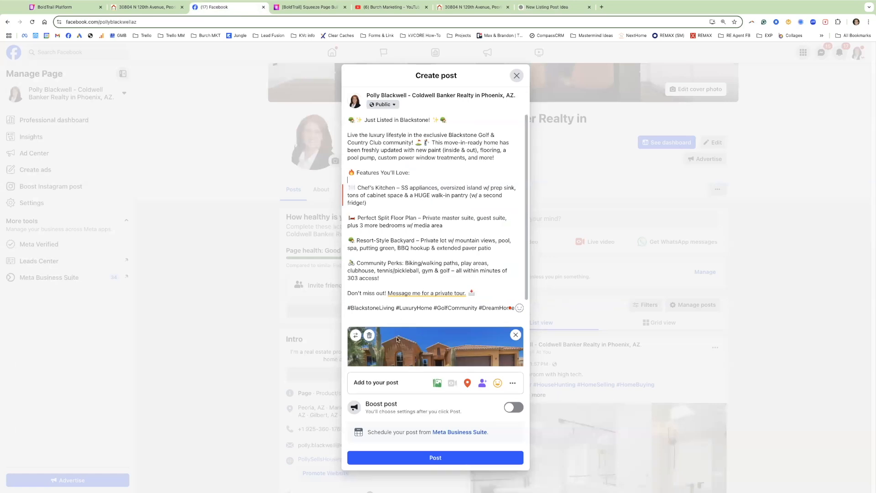
scroll(400, 340, down, 3)
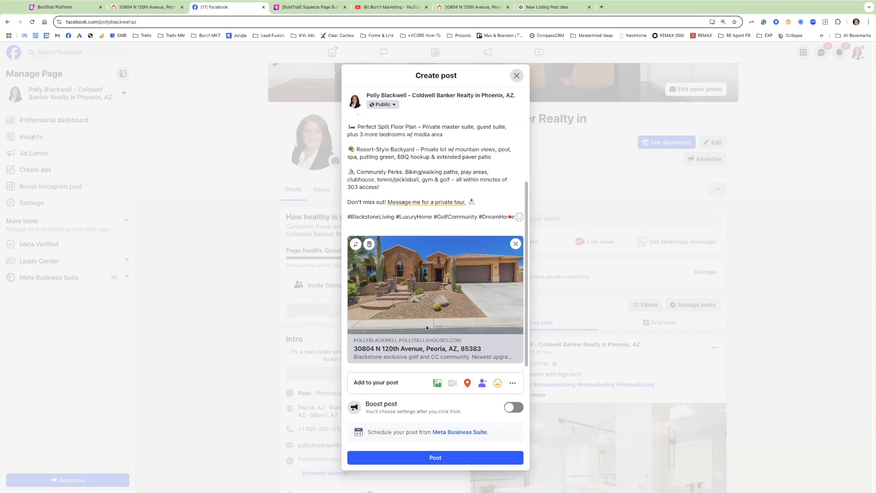
Regenerate the squeeze page link and add a 'Full Detail:' line after 'and more!'.
click(69, 9)
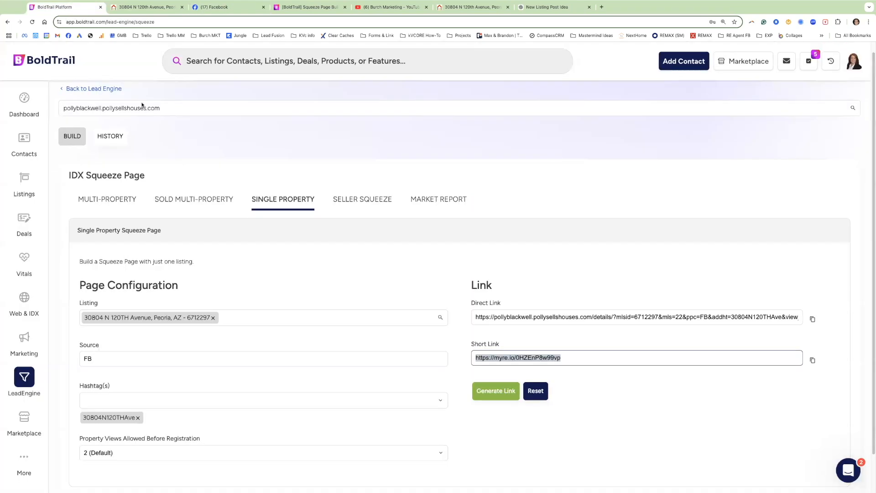
click(494, 393)
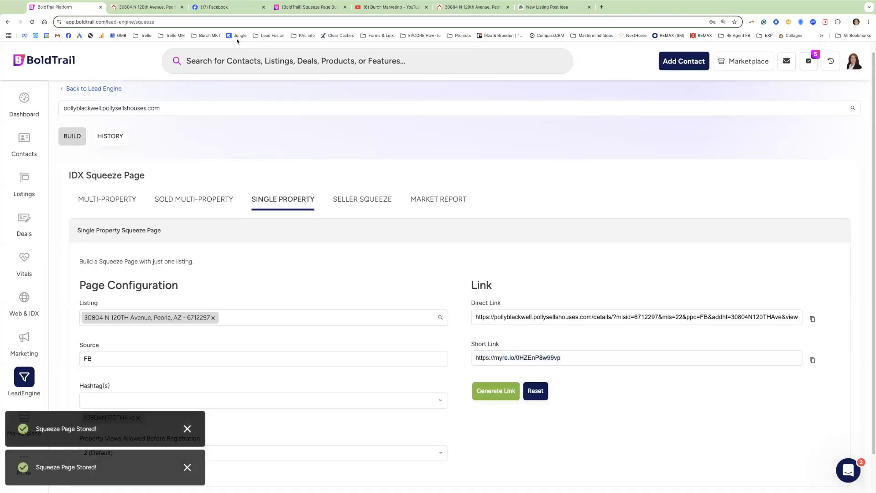
click(237, 9)
scroll(412, 194, up, 3)
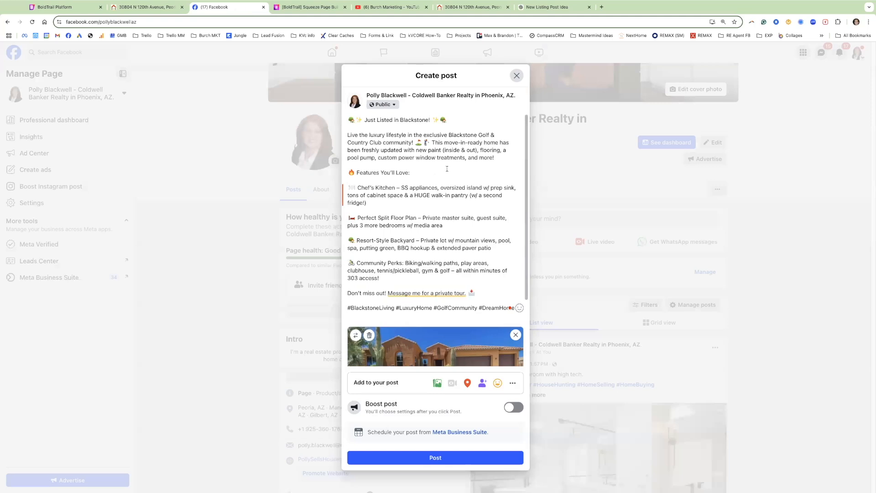
key(Return)
key(Return)
text(Fu)
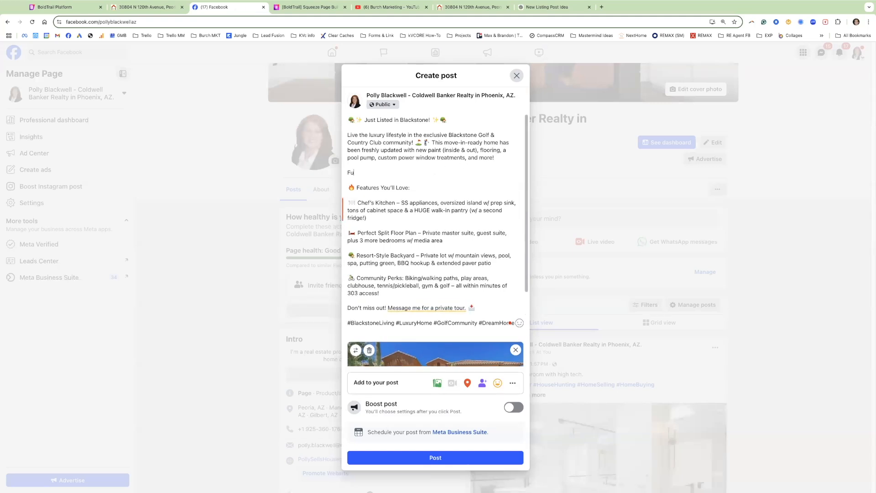
text(ll Detail:)
key(super+v)
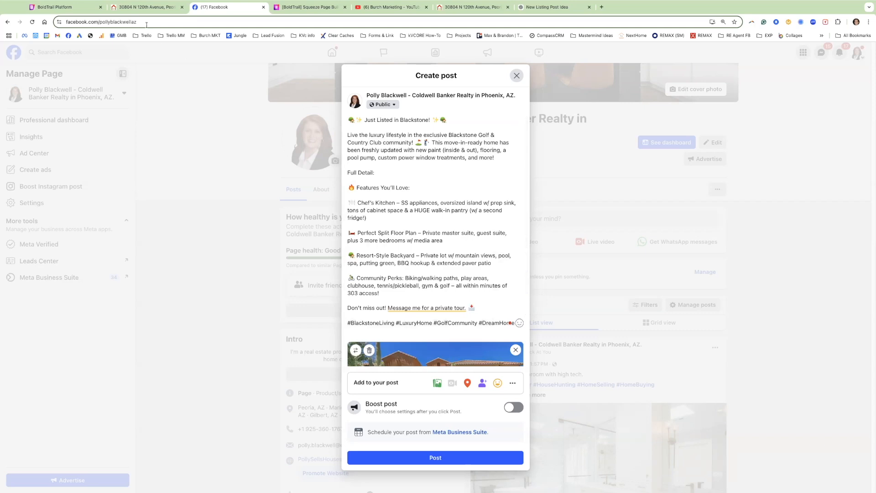
Copy the squeeze page short link in BoldTrail again.
click(73, 10)
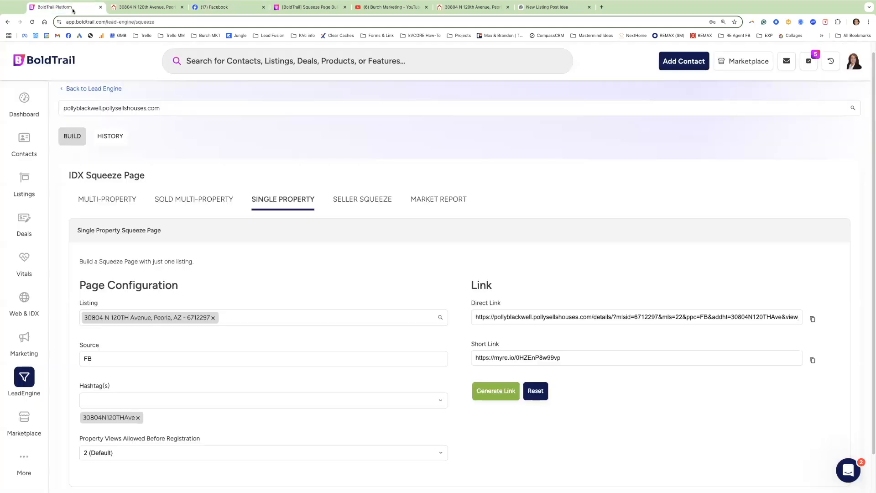
click(812, 361)
click(813, 360)
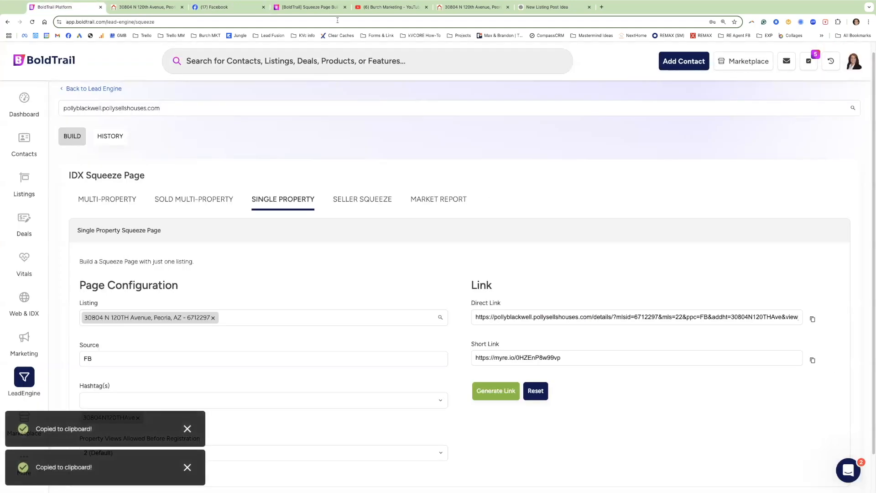
click(239, 8)
Paste the short link after 'Full Detail:' and review the post.
key(super+v)
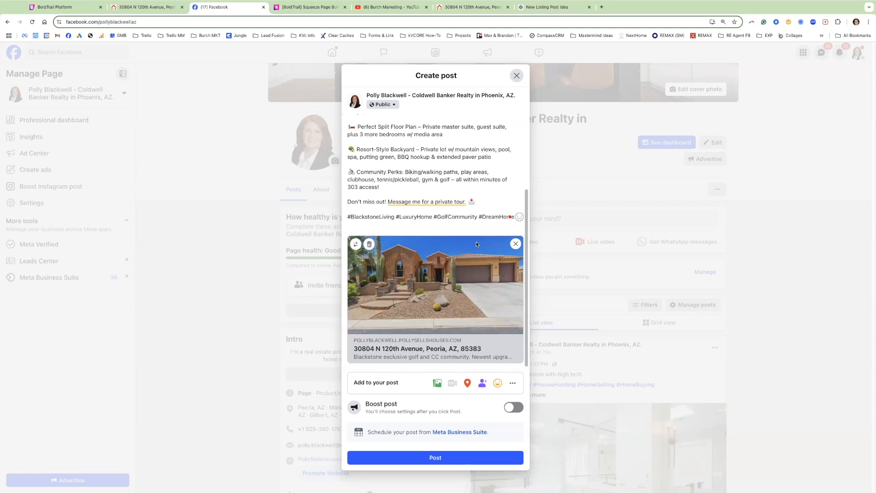
scroll(475, 241, up, 3)
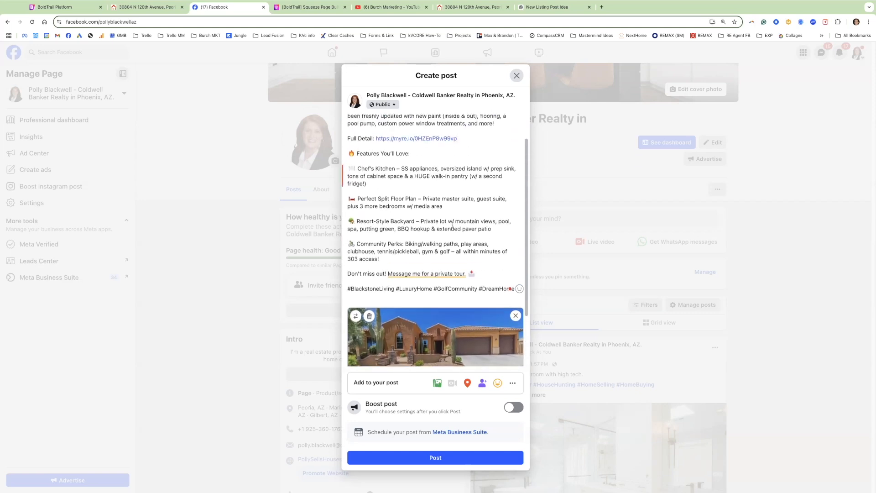
scroll(452, 226, up, 2)
click(68, 7)
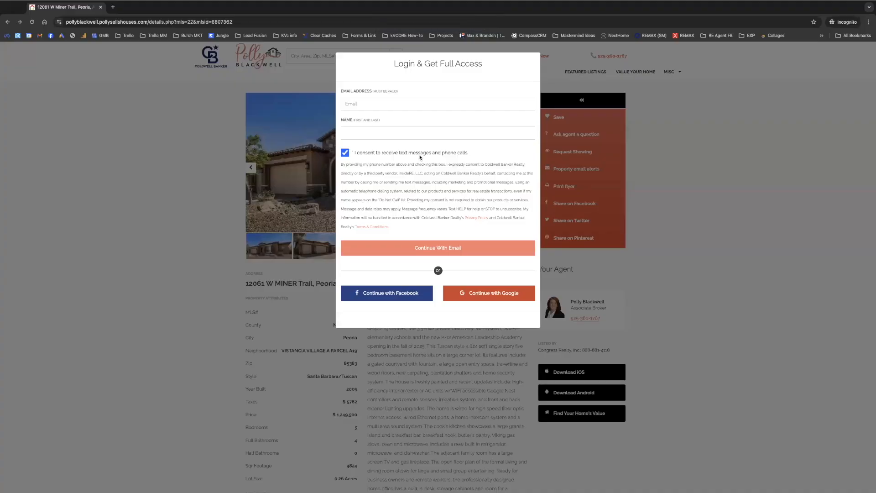
Enter a test e-mail address and the full name, capitalising the surname.
click(367, 103)
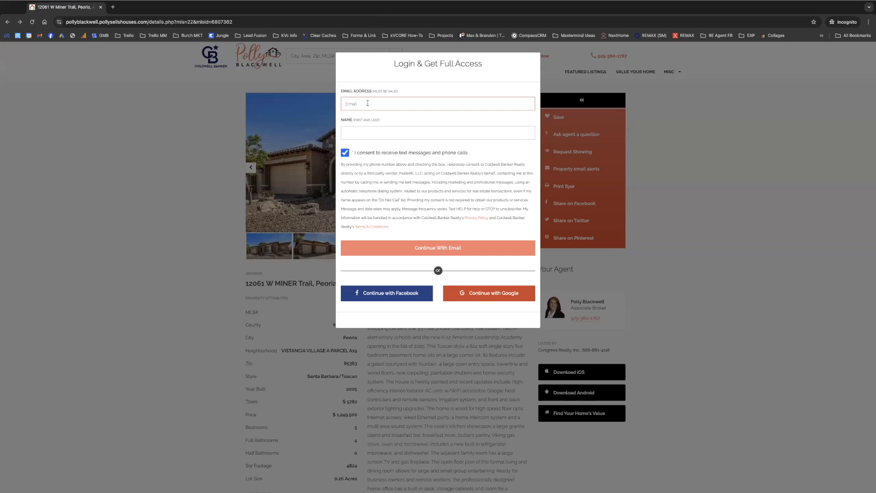
click(361, 130)
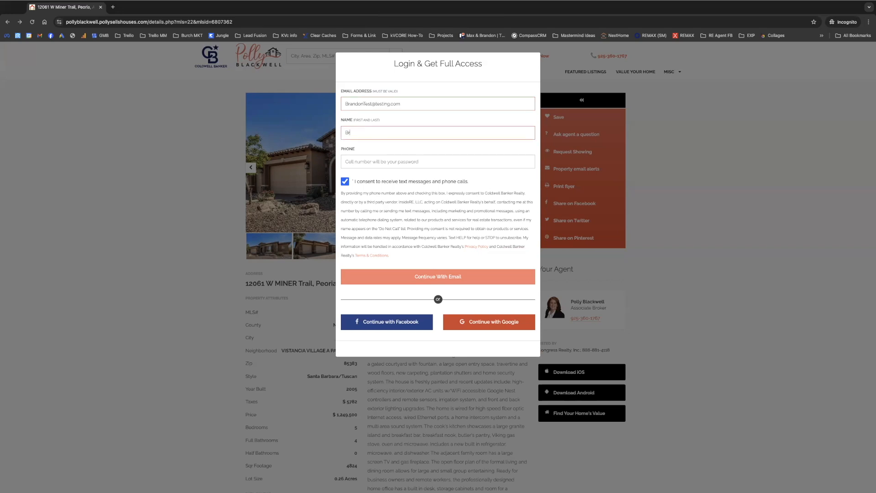
click(366, 132)
key(BackSpace)
text(B)
drag(358, 149, 341, 152)
click(369, 157)
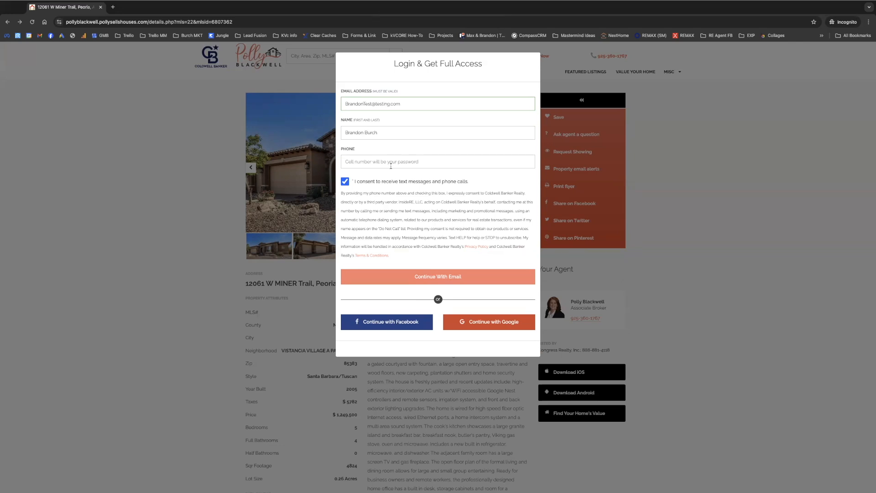
Add the phone number and submit the registration form.
click(391, 166)
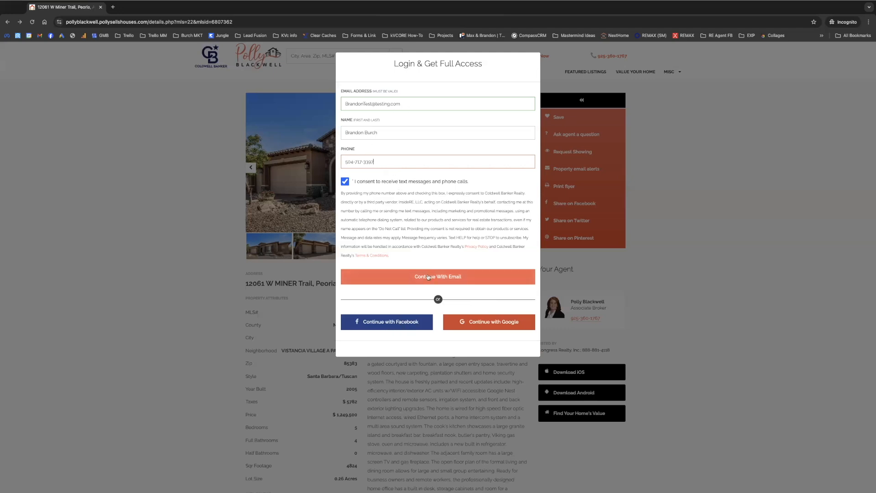
click(429, 276)
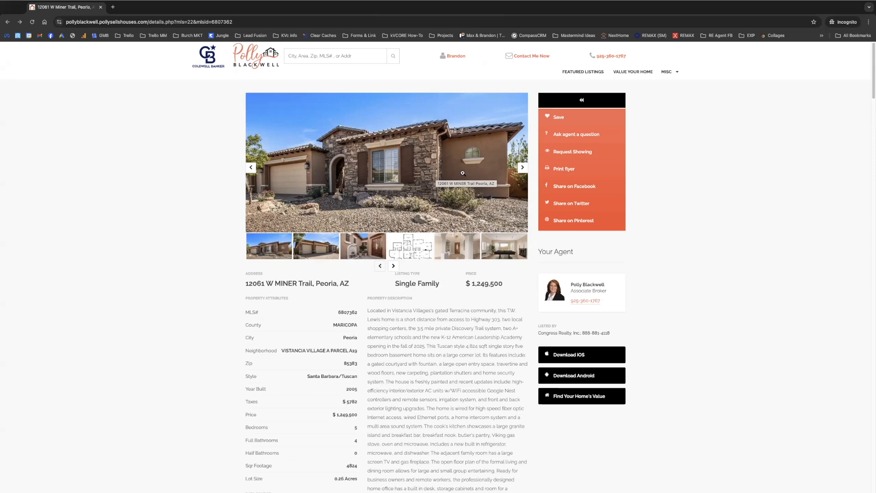
Scroll the current listing and open another home from its Similar Properties cards.
scroll(422, 262, down, 6)
scroll(422, 262, up, 5)
scroll(417, 287, down, 5)
scroll(417, 287, up, 5)
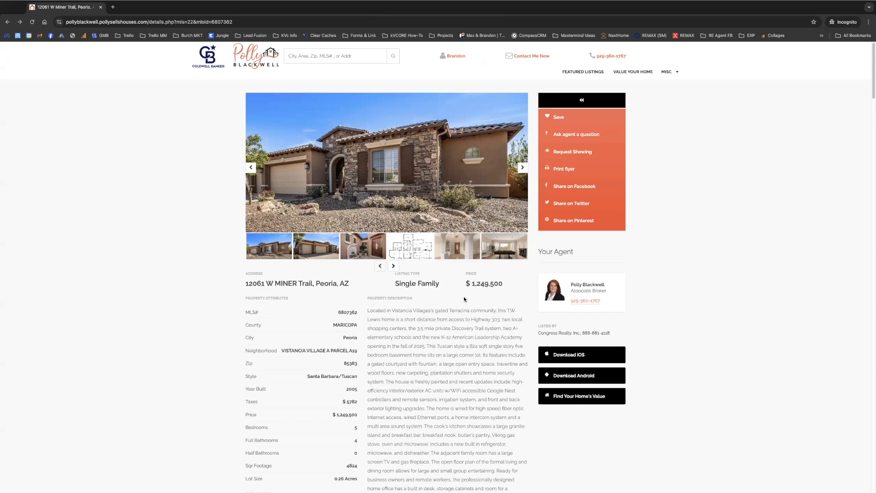
scroll(464, 299, down, 15)
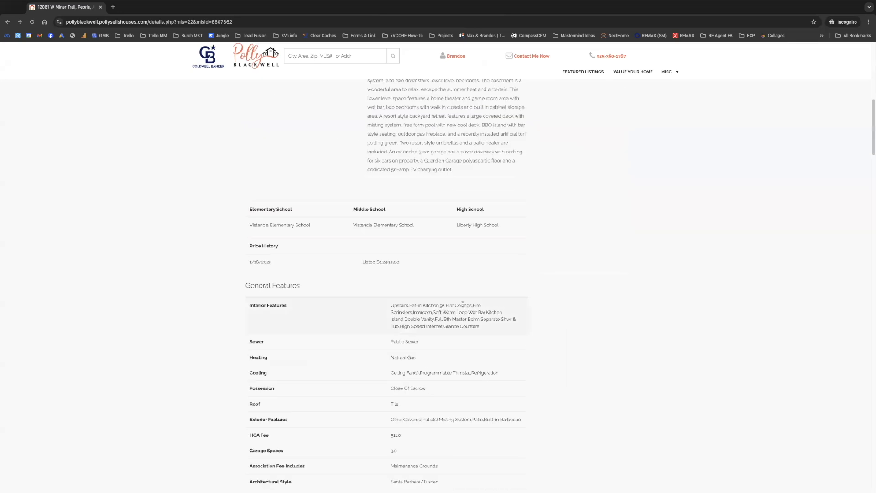
scroll(460, 316, down, 20)
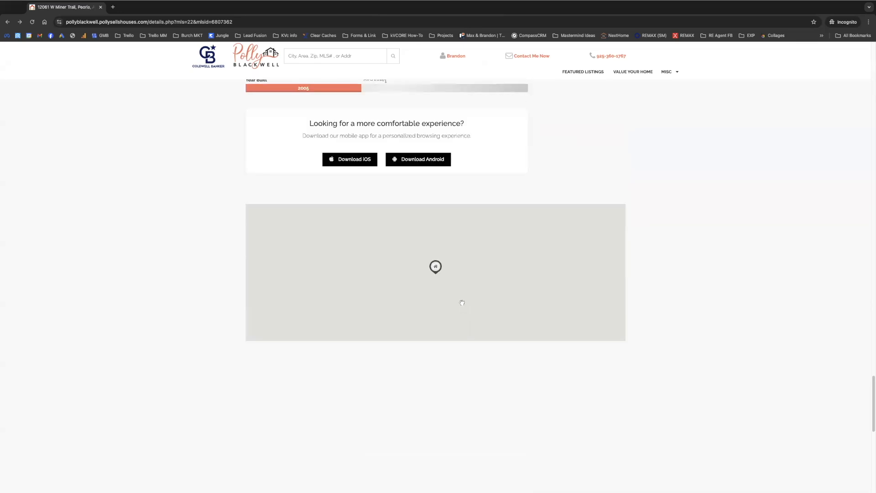
scroll(466, 313, down, 3)
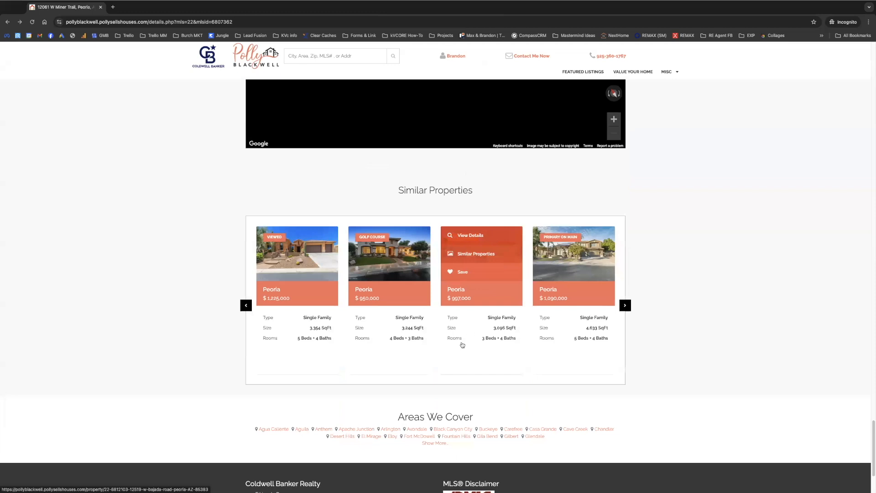
click(564, 234)
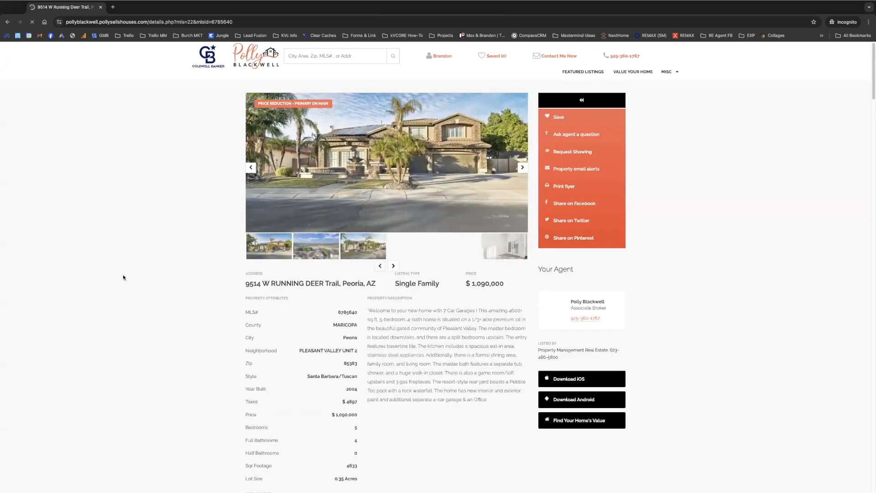
scroll(157, 327, down, 20)
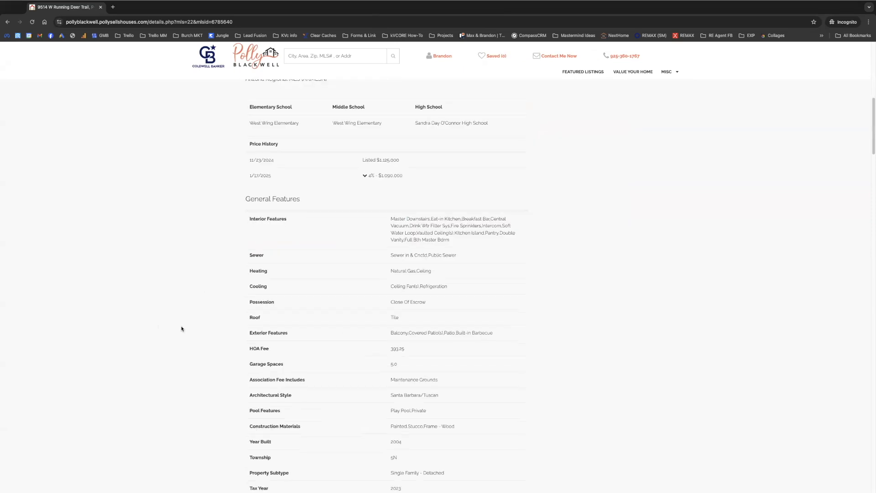
scroll(220, 307, down, 5)
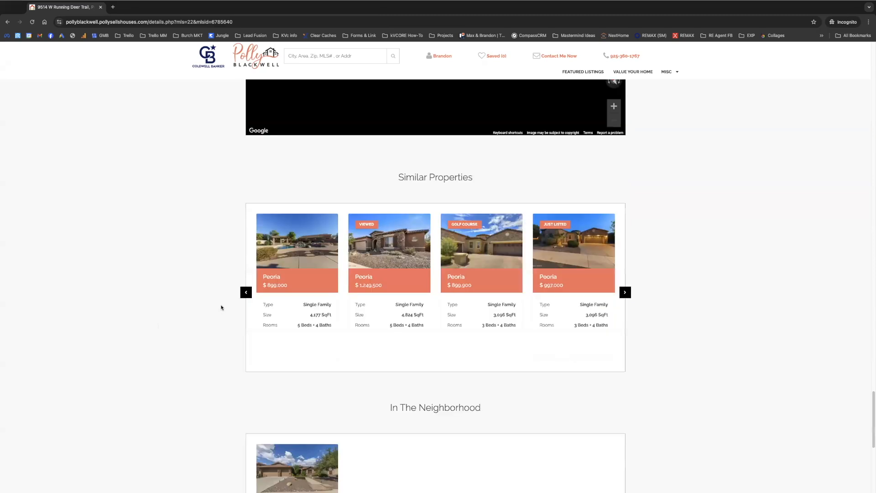
mouse_move(289, 224)
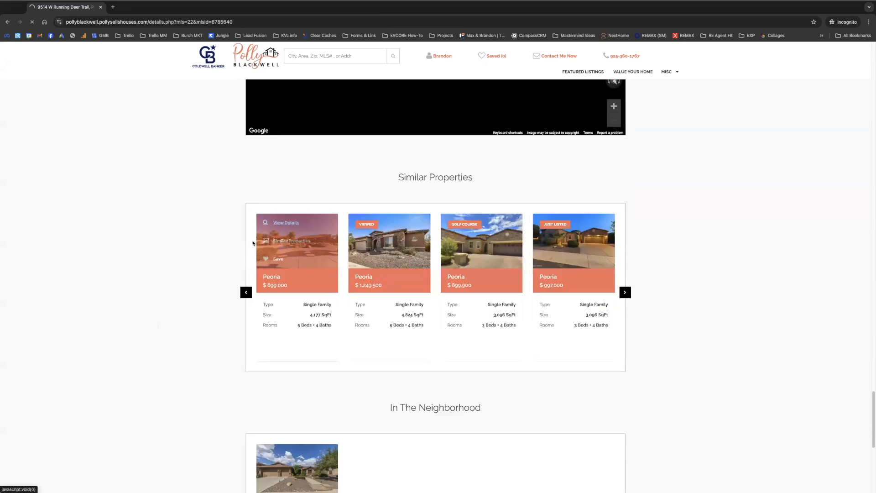
click(321, 231)
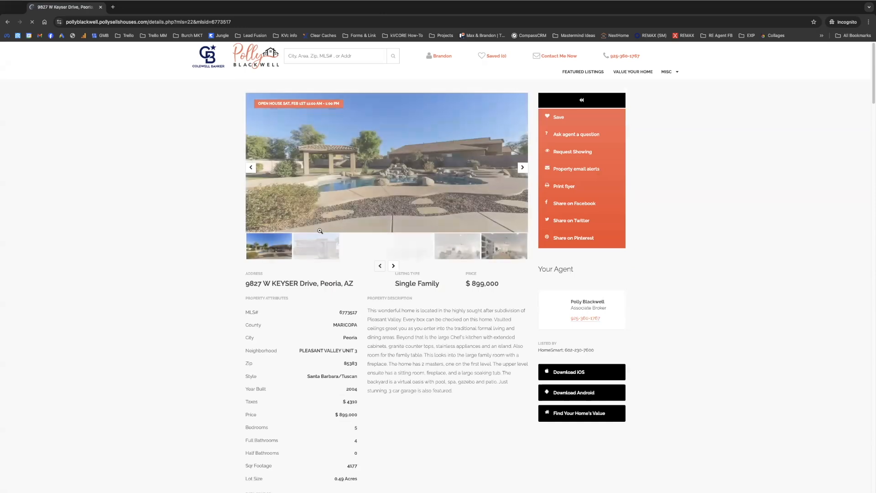
scroll(440, 346, down, 15)
scroll(444, 332, down, 20)
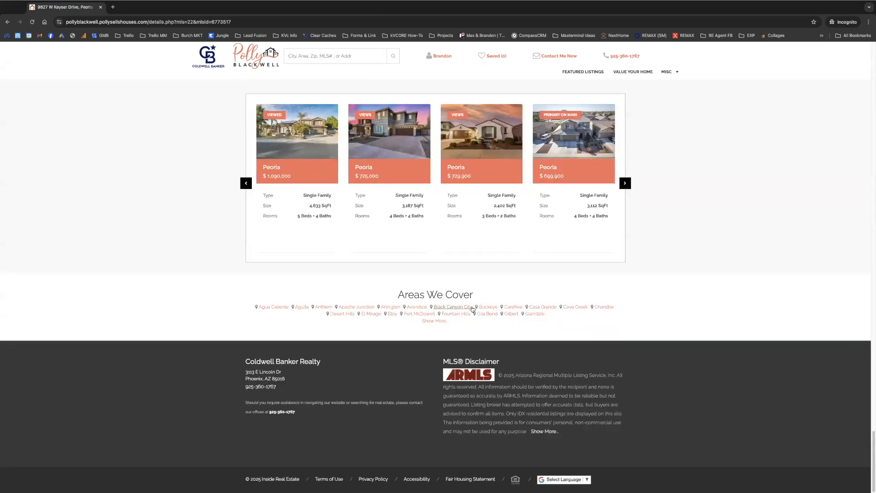
scroll(479, 264, up, 1)
click(479, 169)
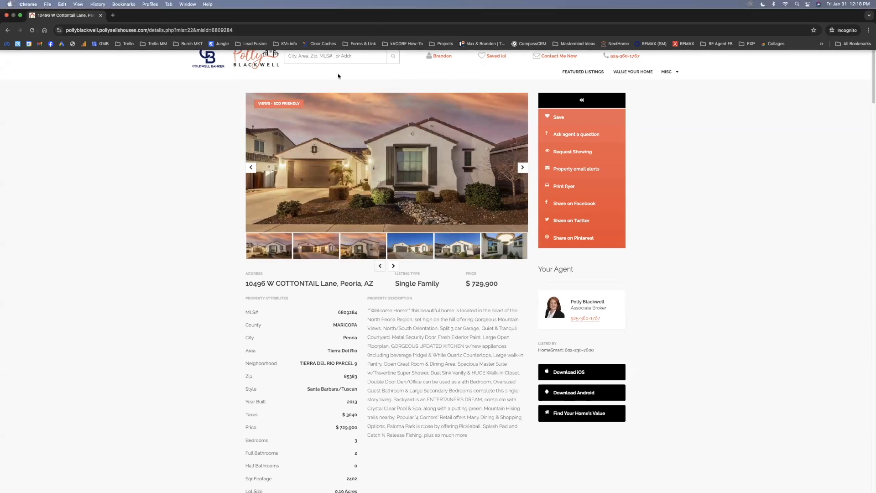
click(20, 16)
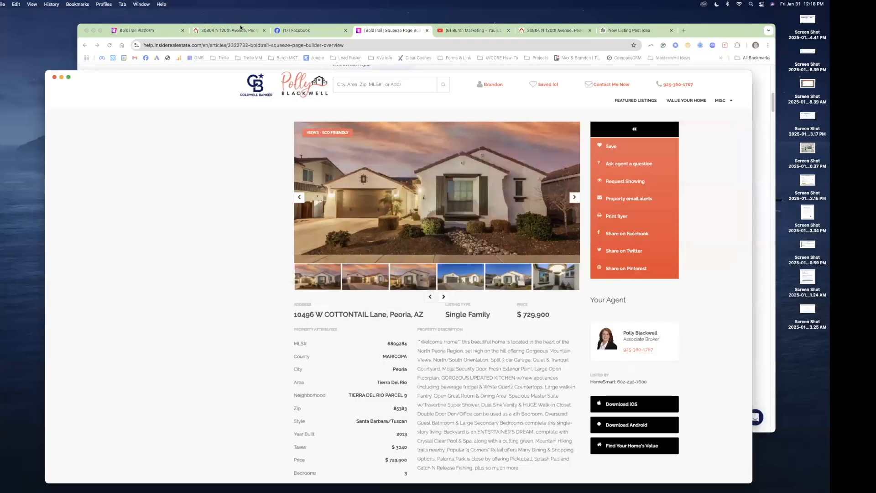
Bring the BoldTrail window forward and open Contacts with Saved Filters collapsed.
click(433, 31)
click(181, 30)
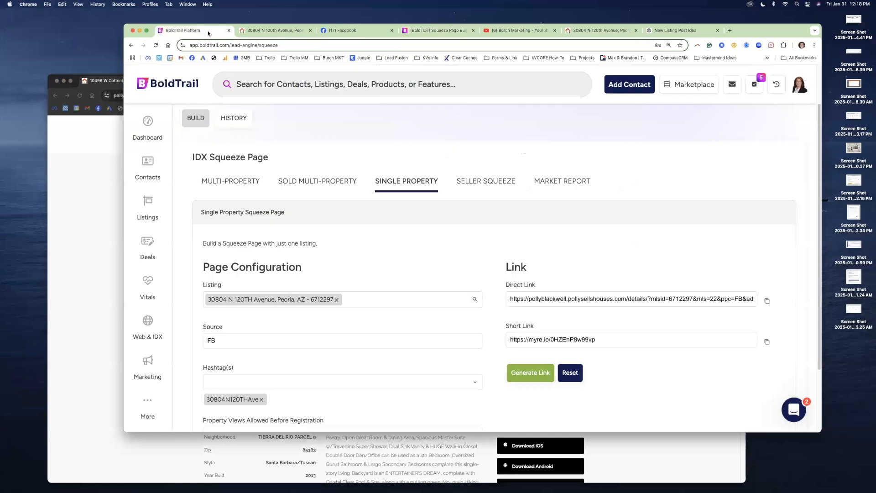
click(147, 31)
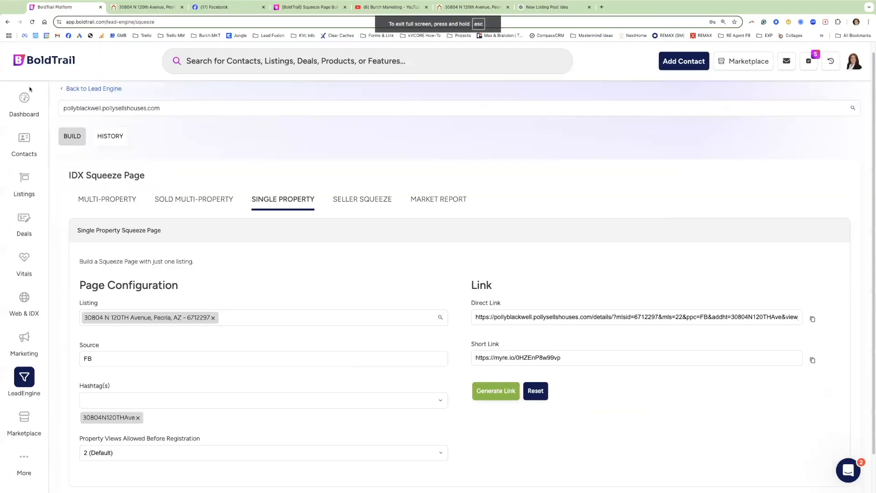
click(24, 144)
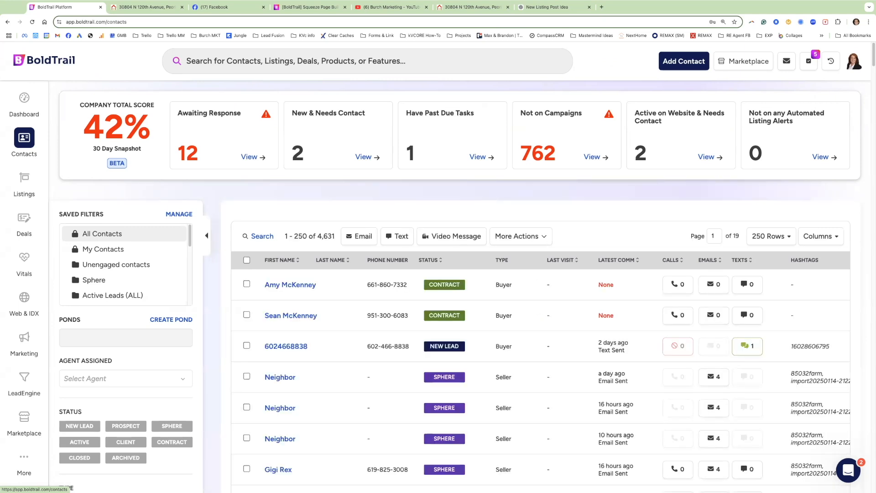
click(207, 236)
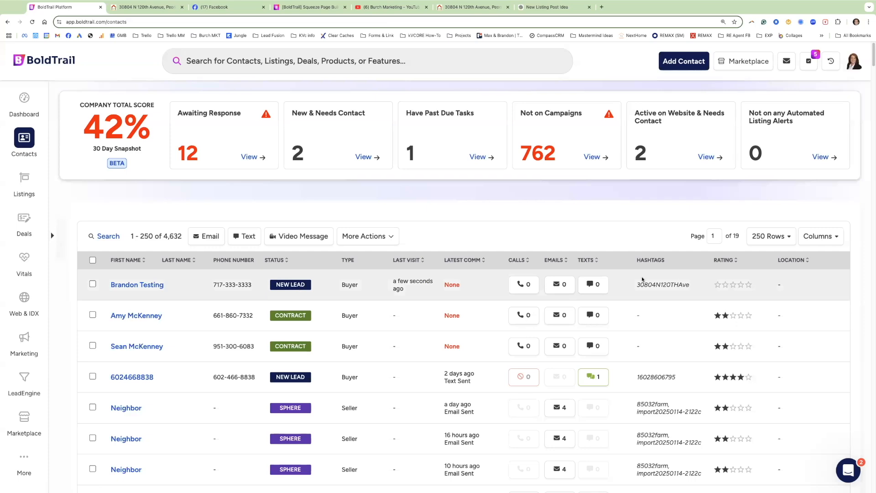
drag(687, 285, 637, 285)
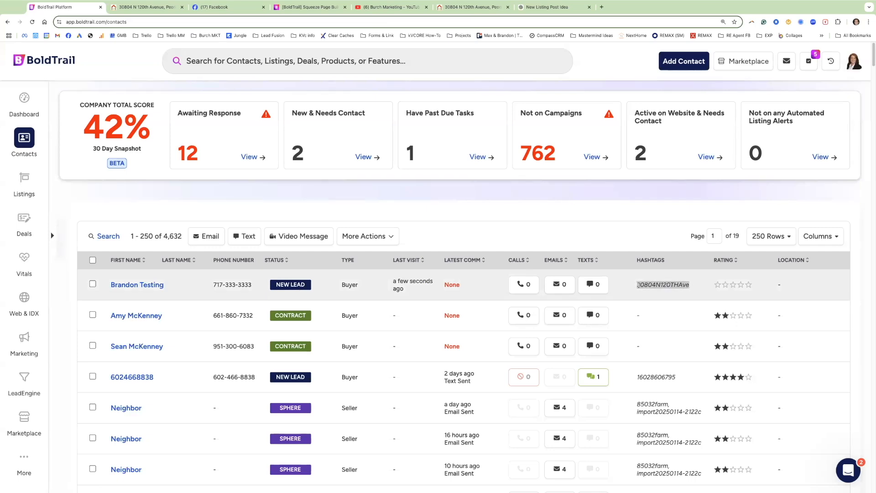
scroll(637, 285, right, 5)
scroll(635, 286, right, 4)
drag(660, 285, 625, 286)
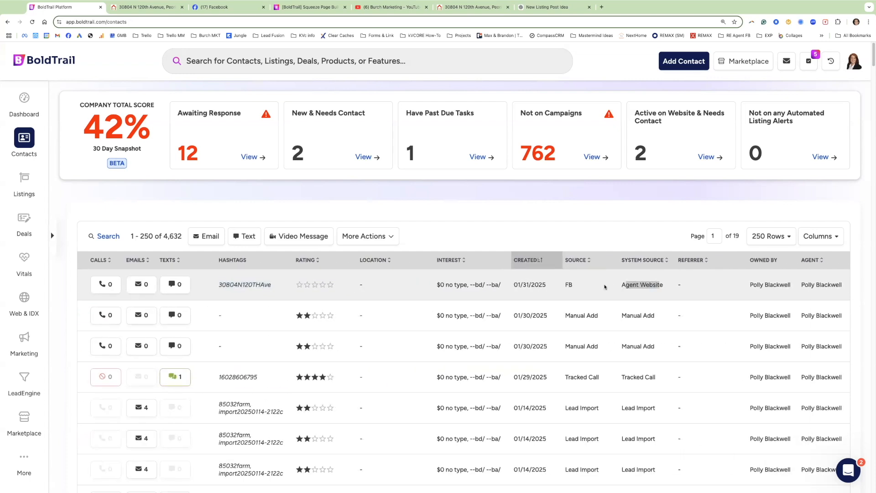
drag(573, 285, 566, 285)
scroll(566, 285, left, 3)
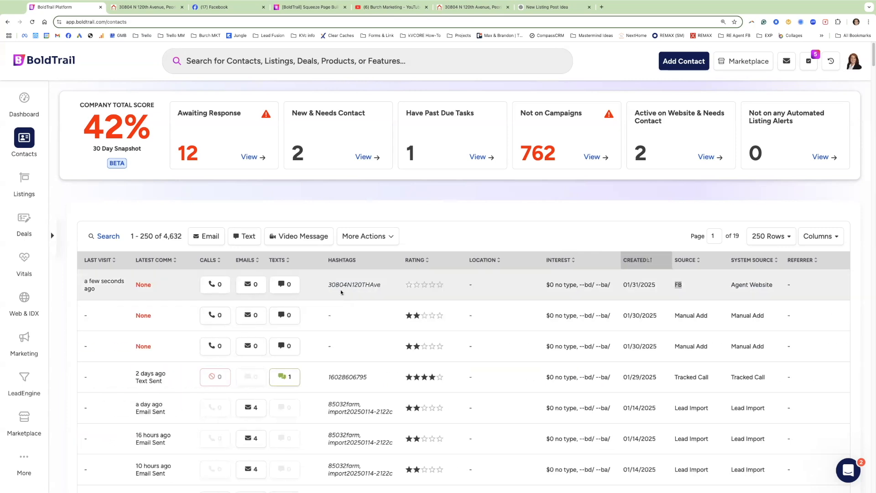
drag(329, 284, 378, 285)
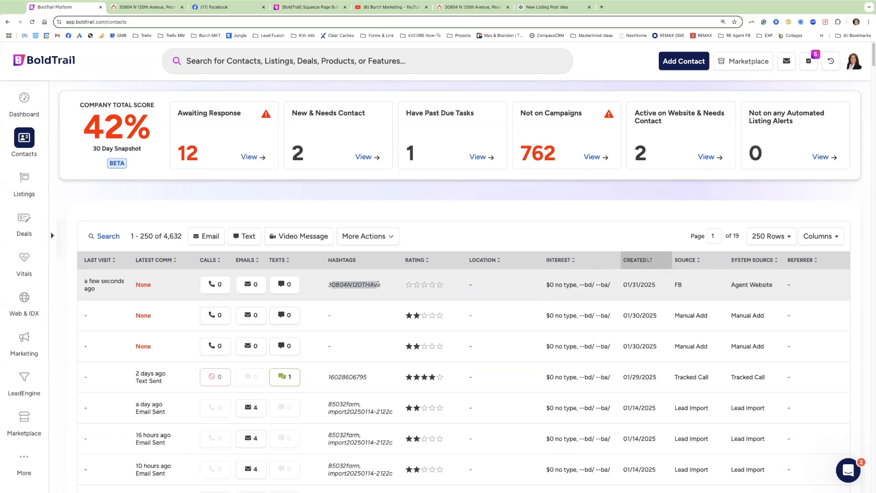
scroll(378, 284, left, 10)
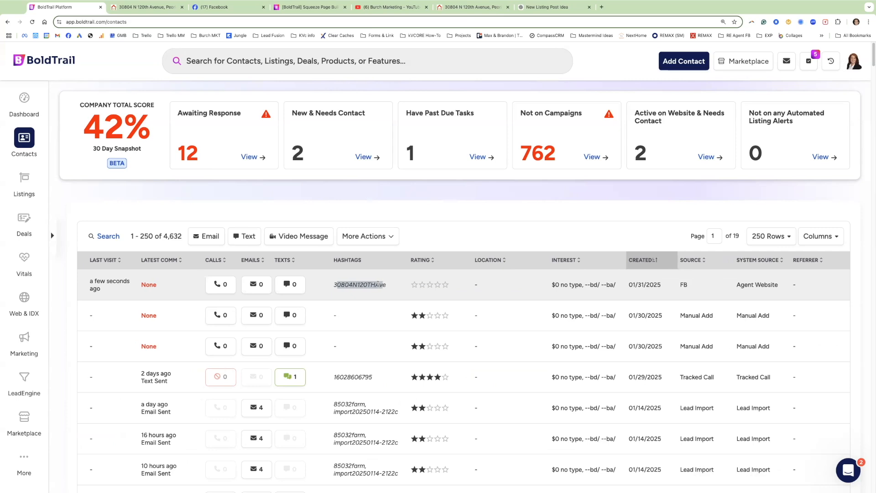
click(152, 285)
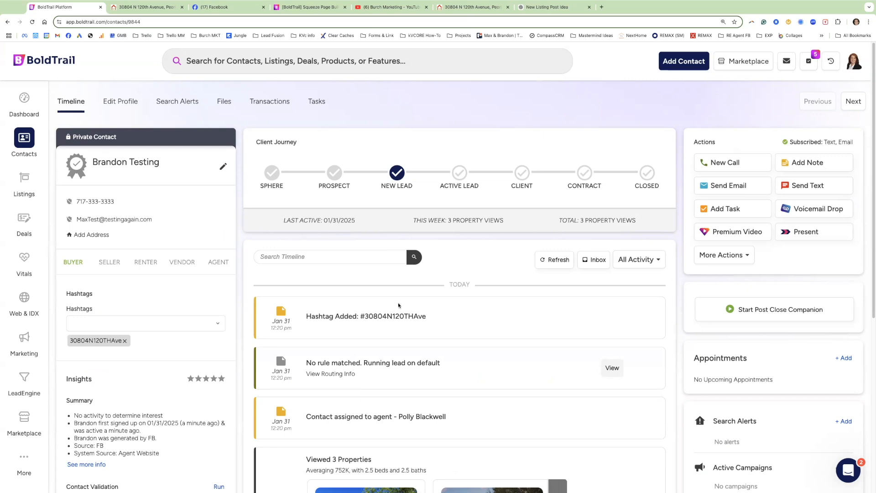
scroll(398, 305, down, 1)
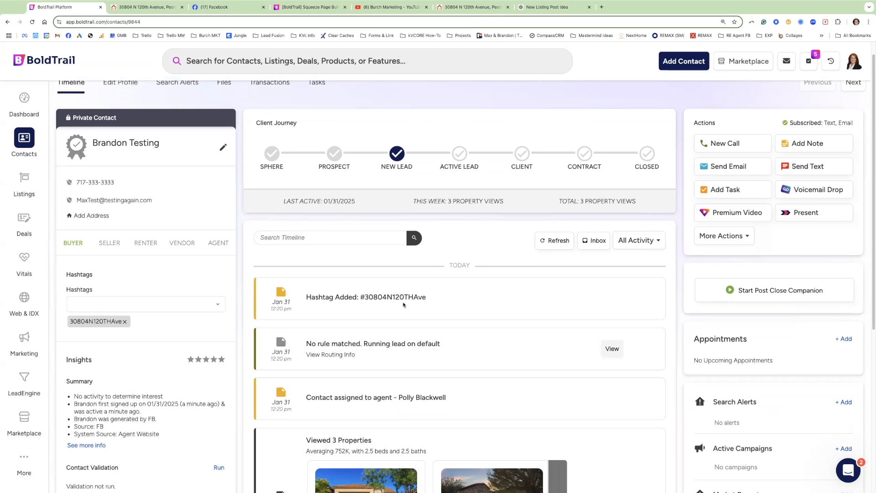
scroll(456, 319, down, 5)
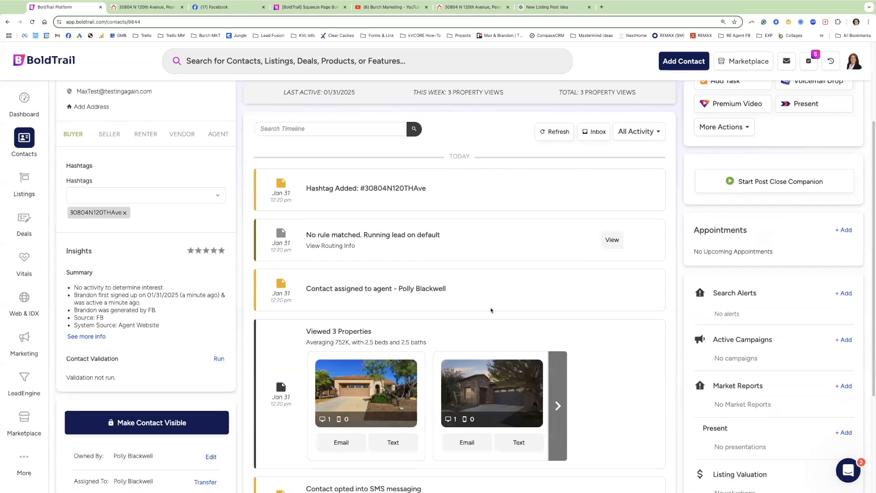
scroll(491, 311, down, 3)
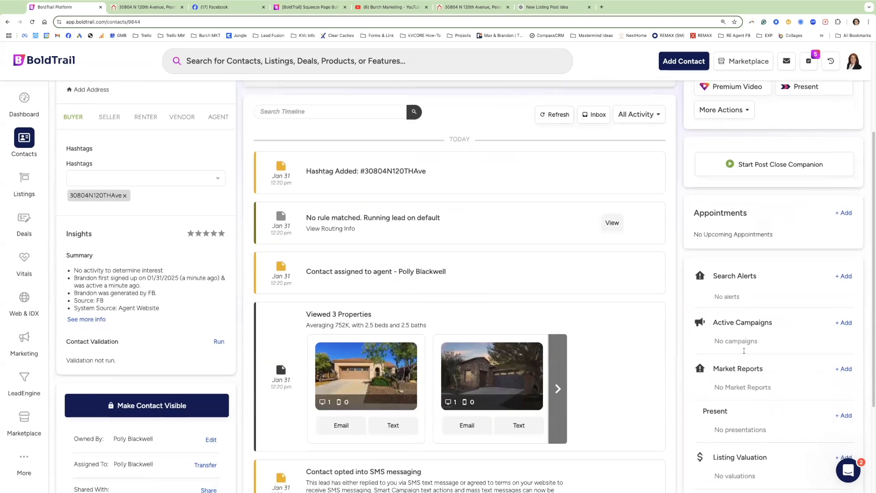
drag(711, 280, 755, 285)
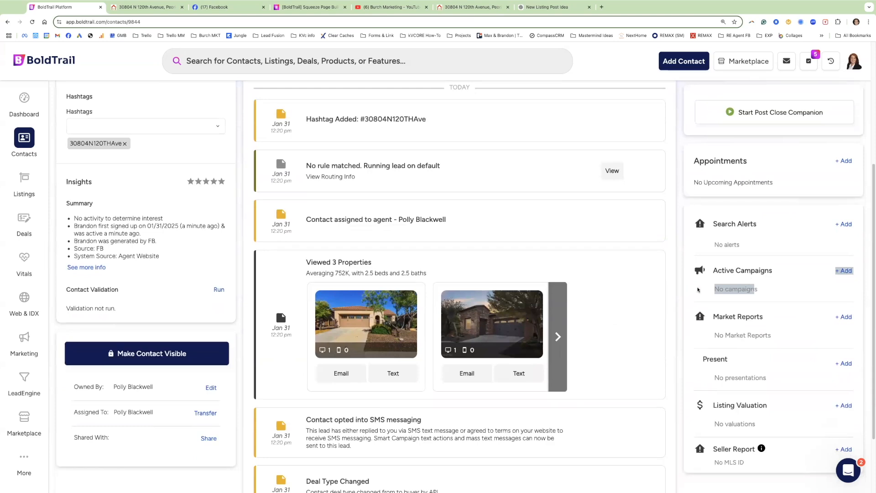
scroll(697, 290, up, 1)
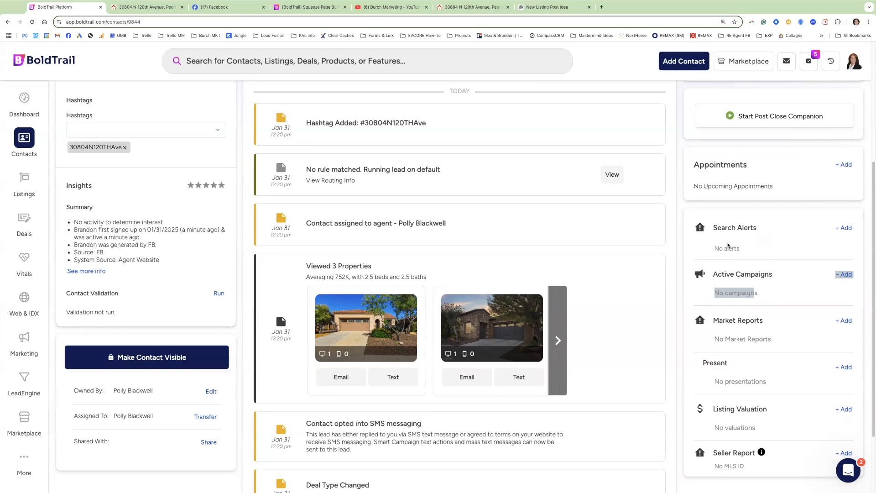
mouse_move(381, 328)
triple_click(391, 267)
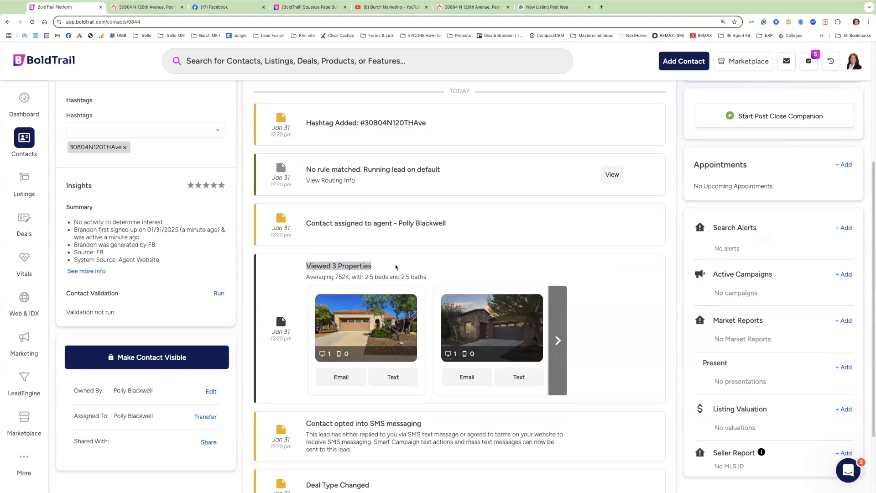
click(563, 315)
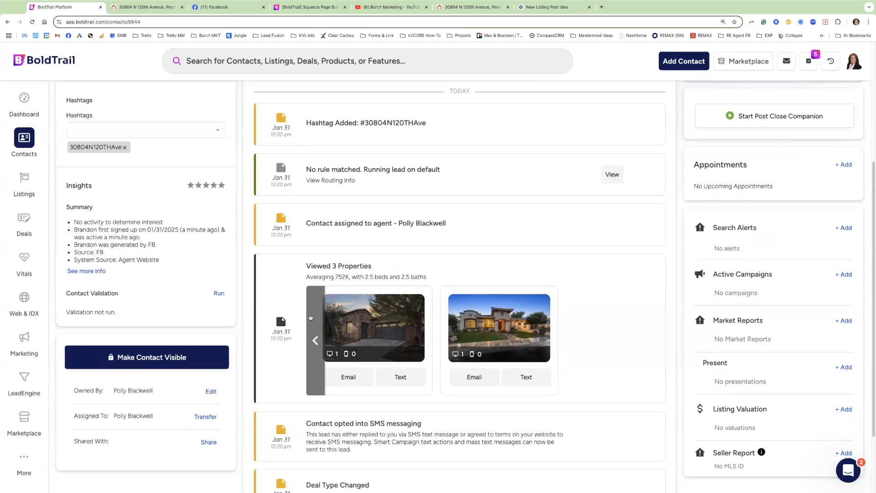
click(310, 317)
scroll(176, 274, up, 4)
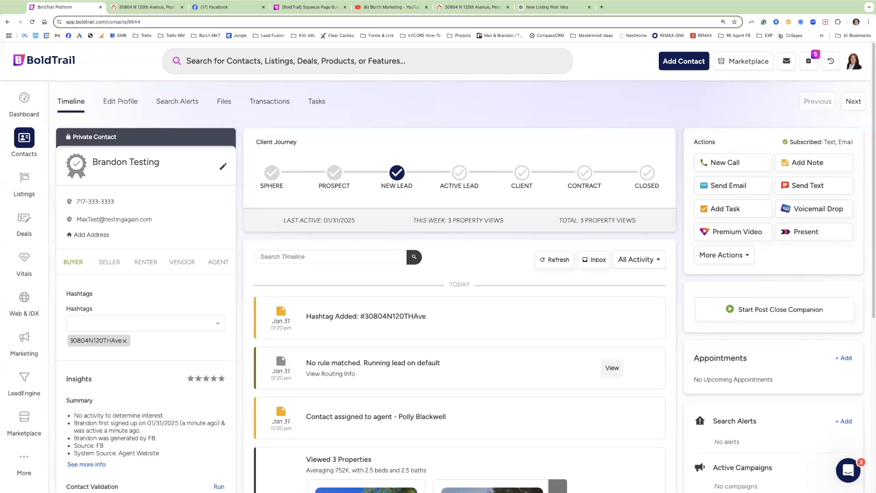
Review the Facebook draft's feature paragraphs and myre.io short link, then return to the listing page.
click(473, 10)
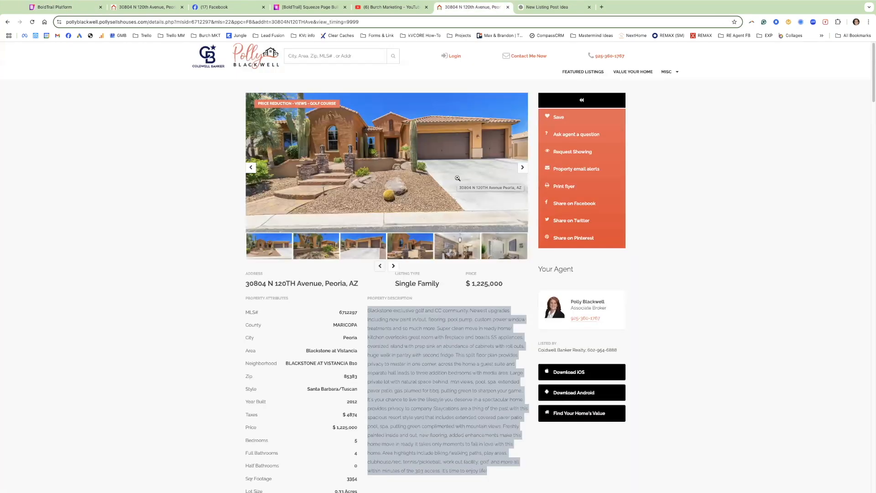
click(215, 6)
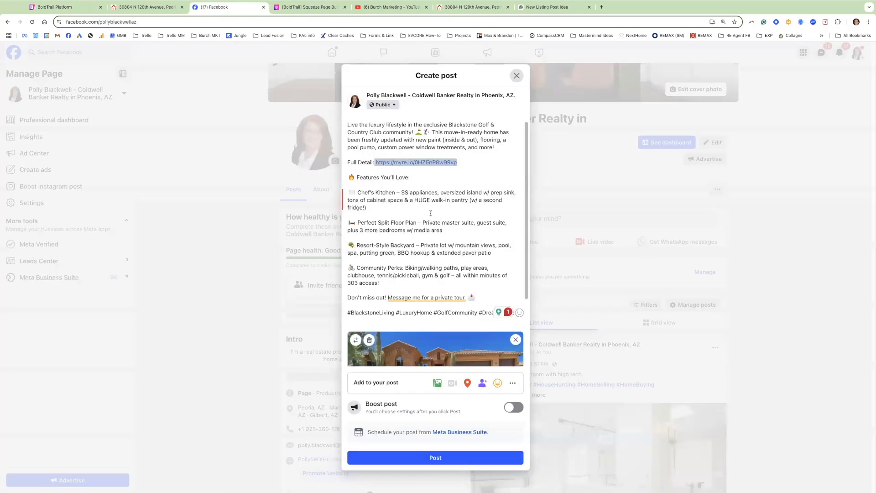
drag(475, 298, 457, 214)
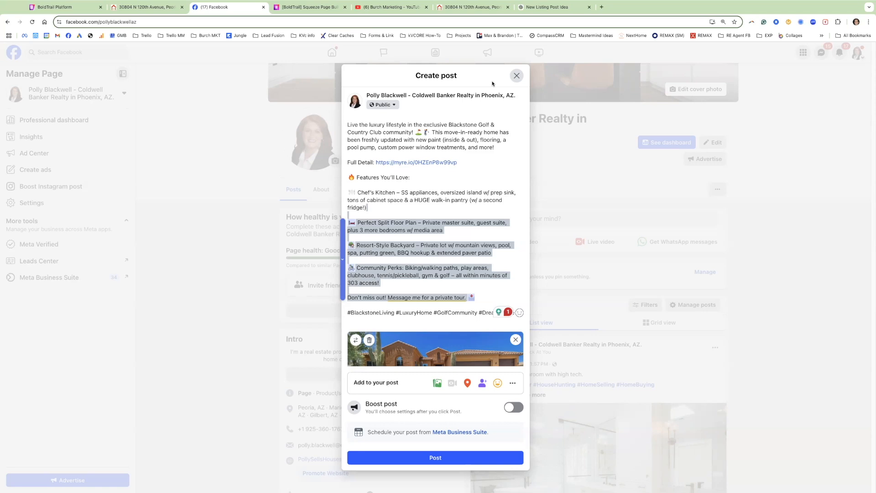
drag(475, 163, 374, 162)
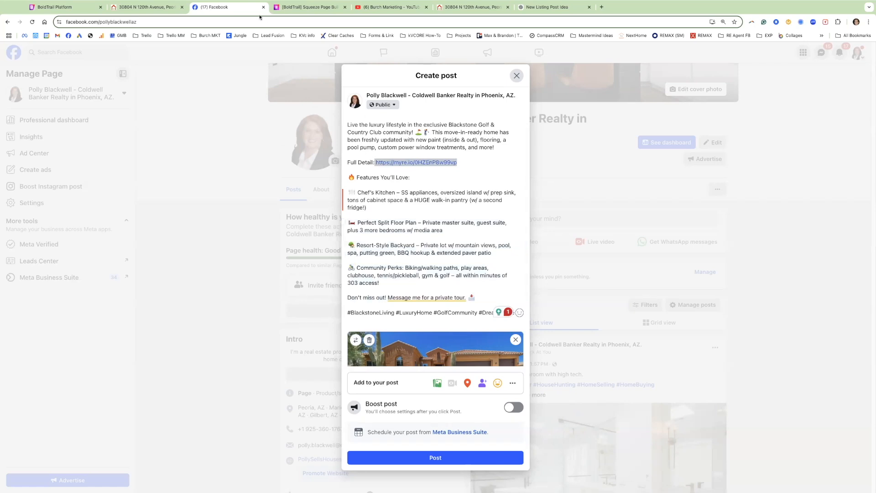
click(145, 7)
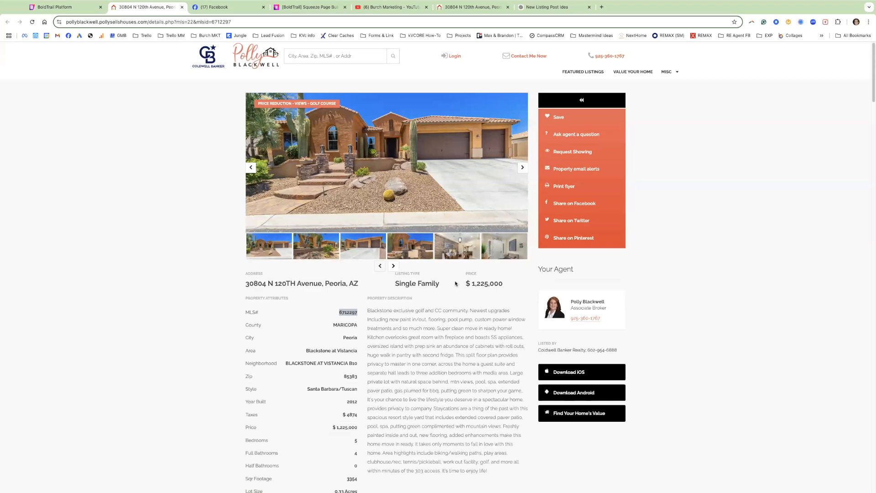
Highlight the listing page's address, price and MLS# details for comparison.
drag(164, 113, 343, 322)
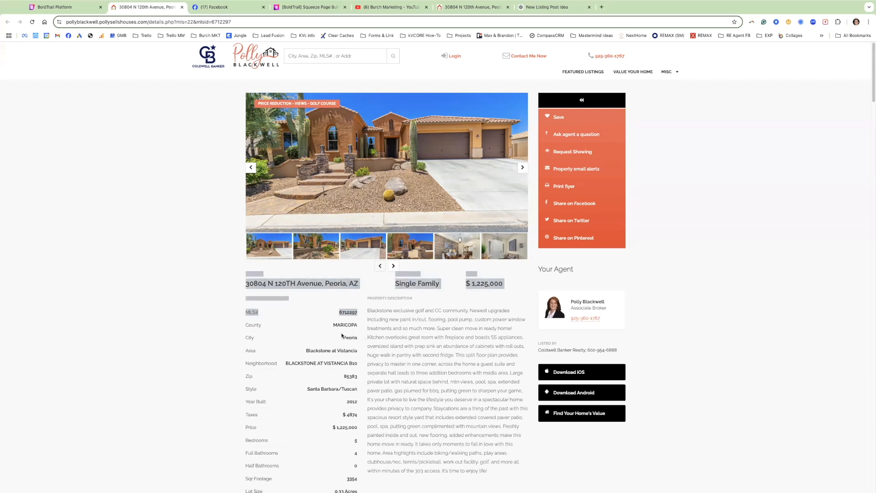
click(203, 310)
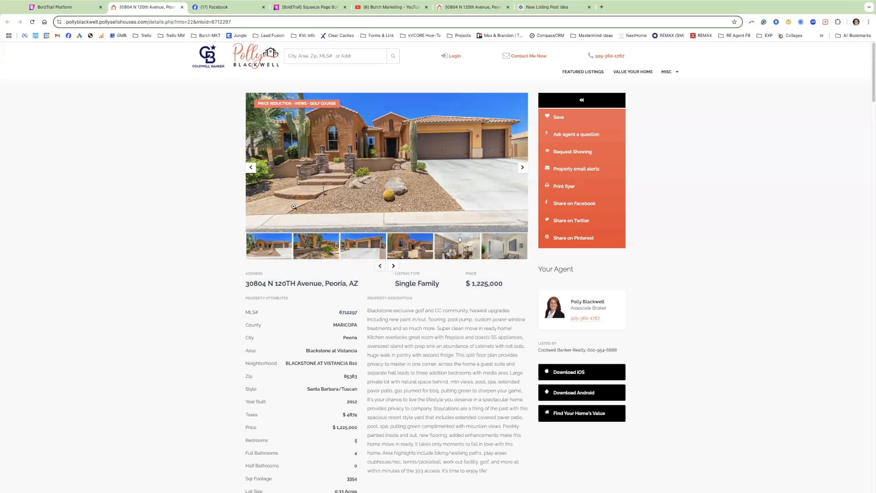
drag(244, 272, 343, 322)
click(449, 285)
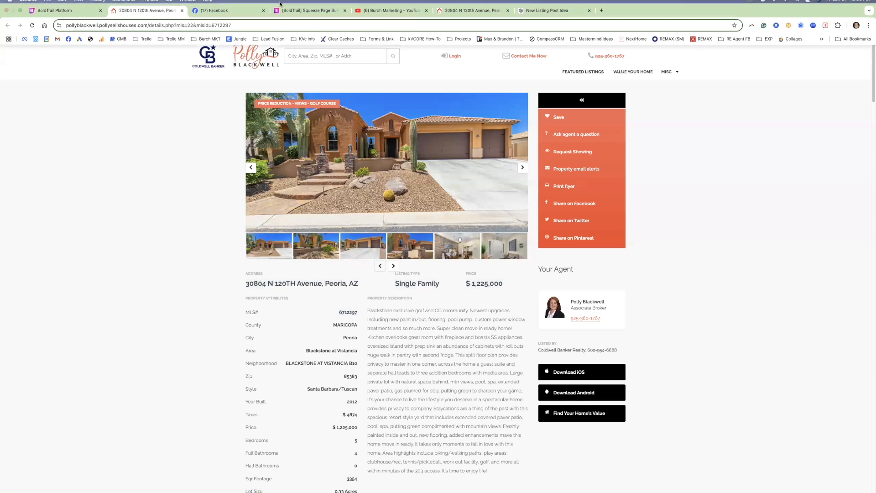
Recheck the short URL in the Facebook draft, then return to the test contact in BoldTrail.
click(215, 7)
drag(470, 163, 375, 162)
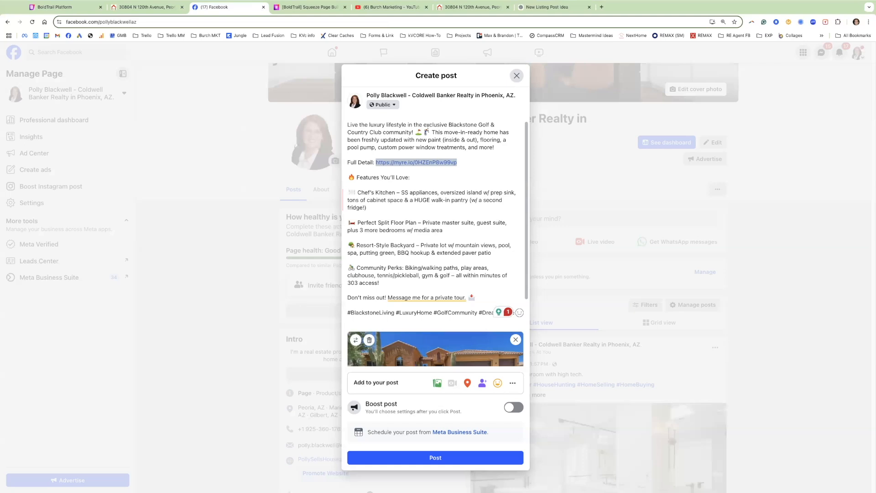
click(73, 6)
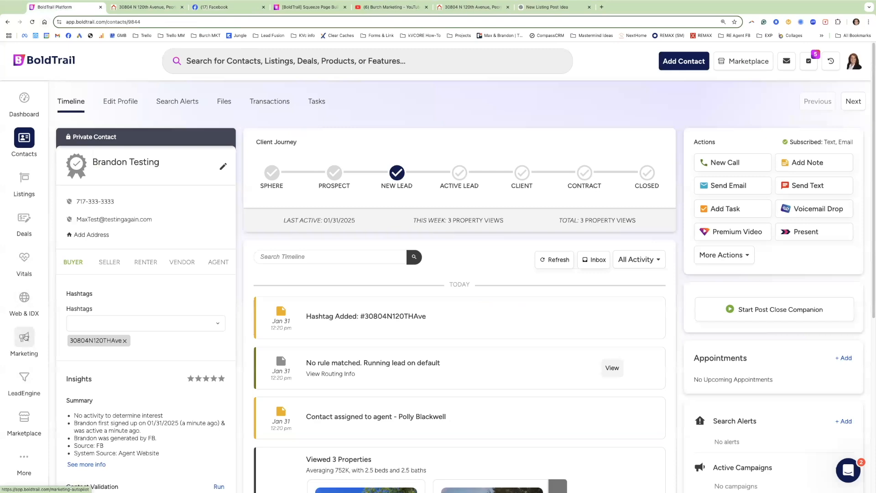
In LeadEngine, choose the agent's IDX website domain for IDX Squeeze Page and start building.
click(29, 375)
scroll(711, 379, down, 2)
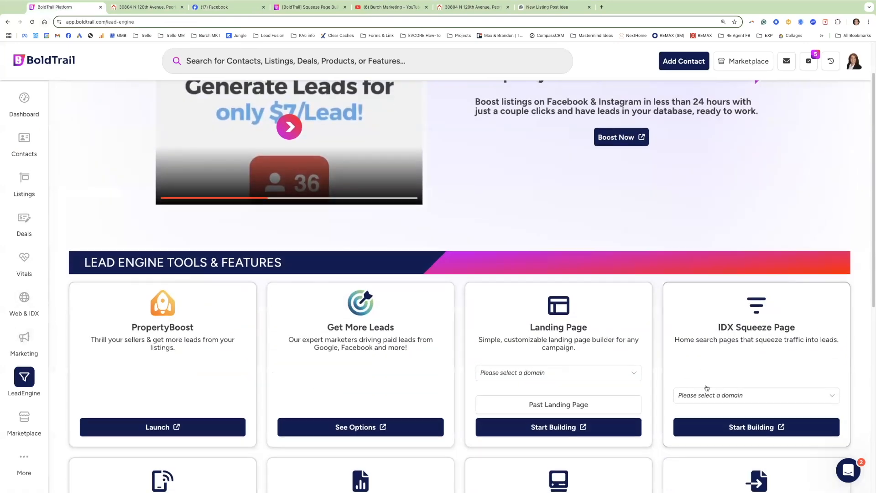
click(719, 393)
click(718, 413)
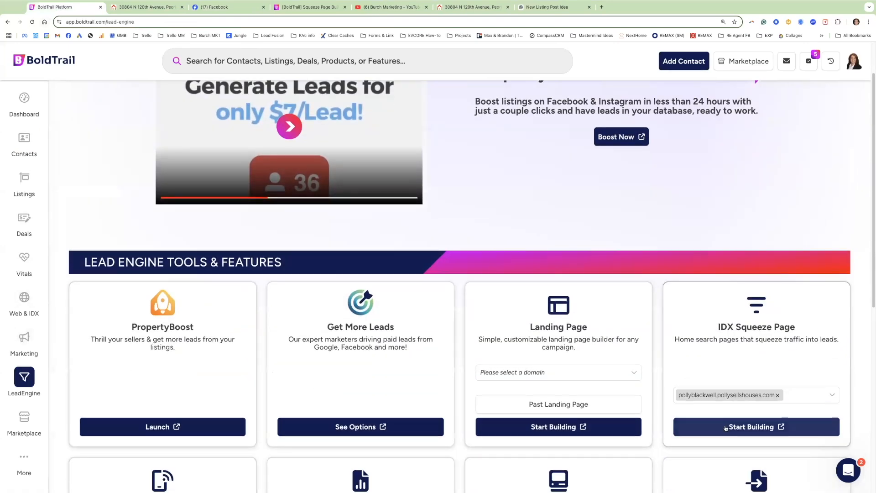
click(725, 426)
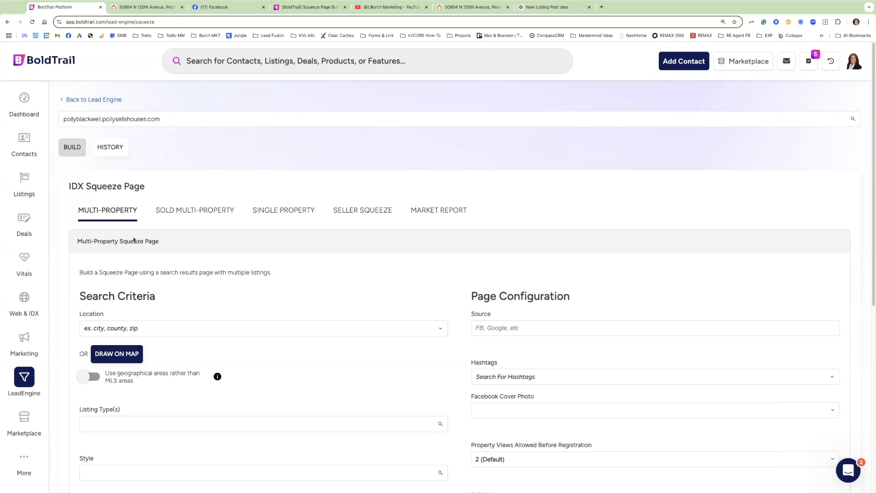
Look over the Multi-Property form's Location and Listing Type options, then switch to Single Property.
scroll(133, 239, down, 4)
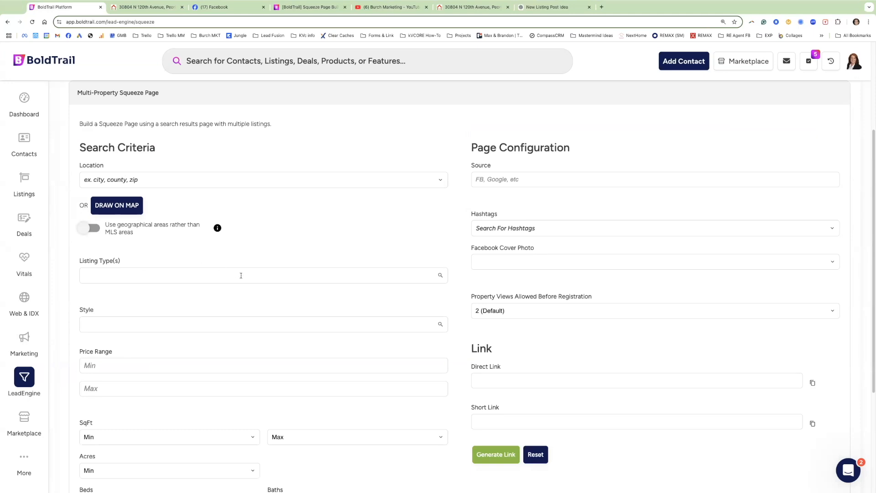
scroll(190, 283, down, 1)
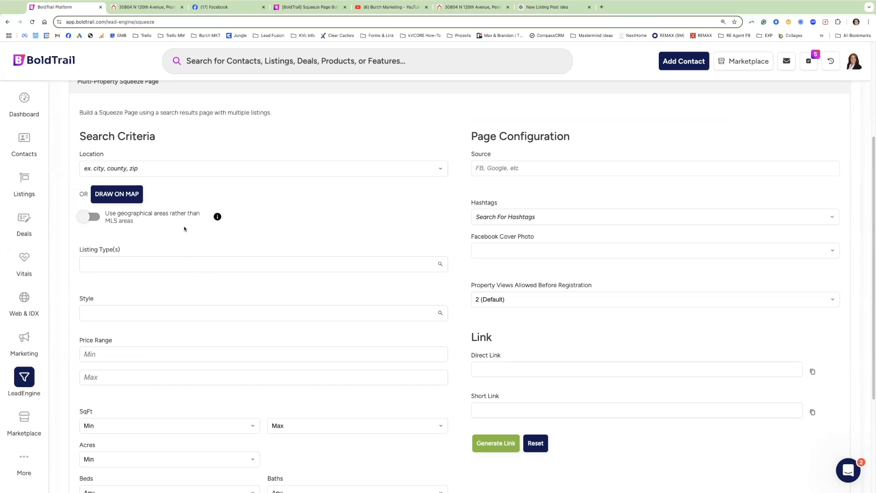
click(115, 169)
click(160, 264)
scroll(172, 362, down, 3)
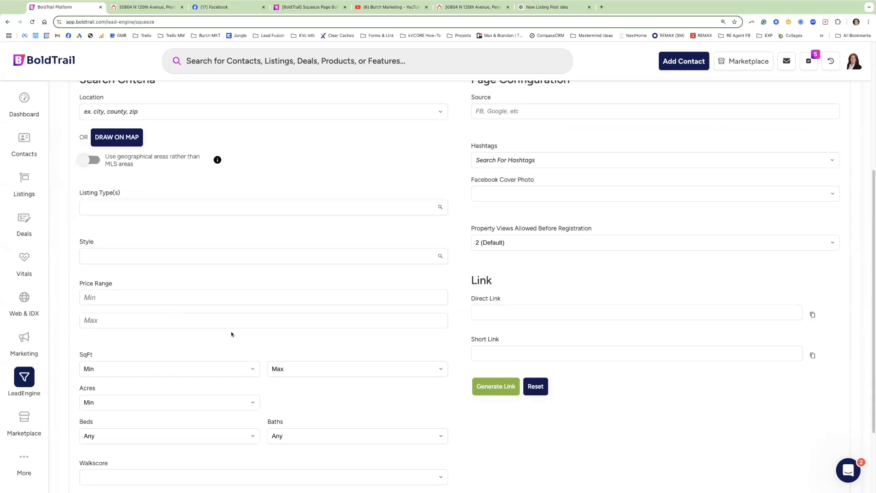
scroll(234, 331, up, 10)
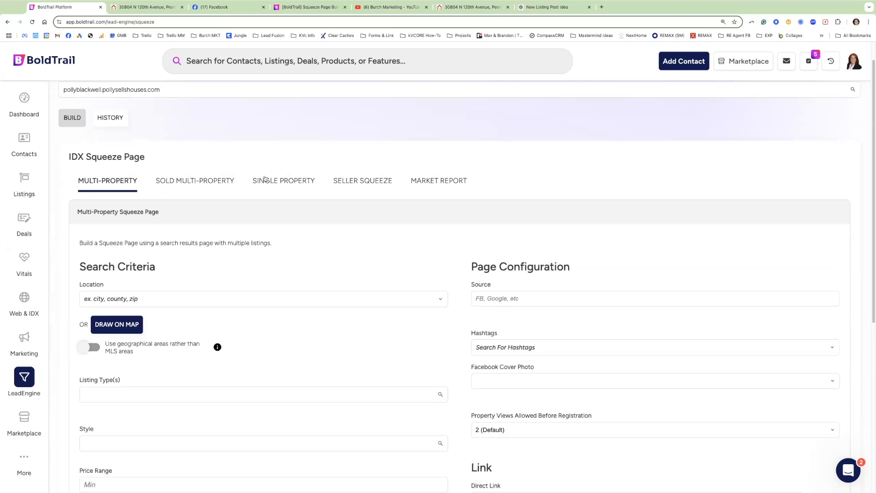
click(288, 179)
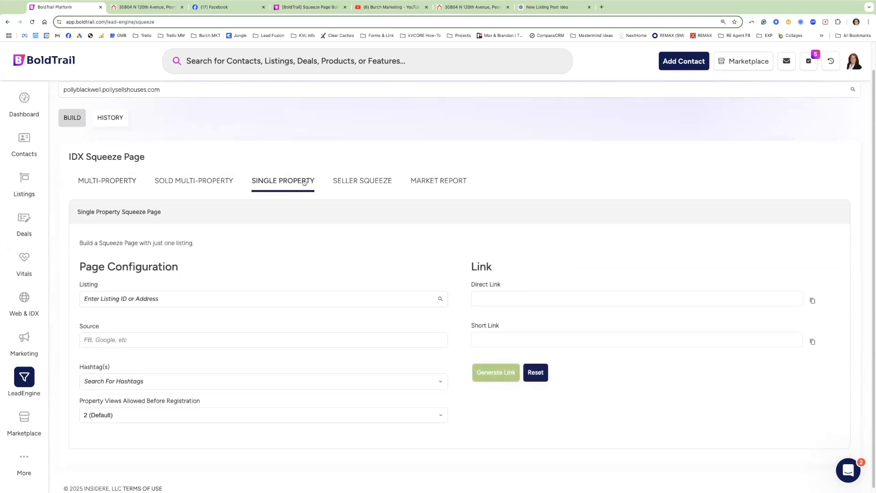